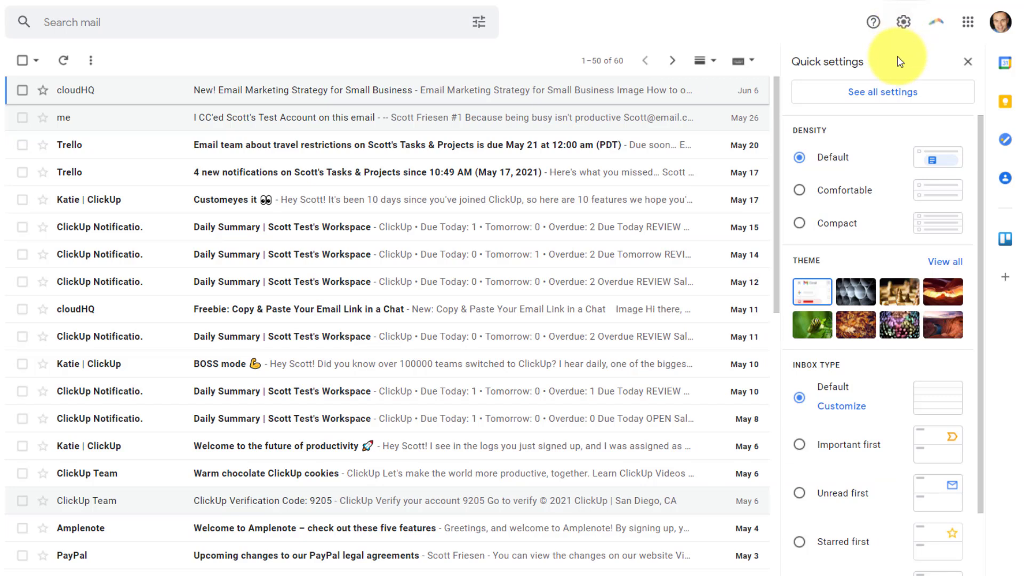
- Switch the inbox type to Unread first
{"action": "scroll", "coordinate": [877, 320], "scroll_direction": "down", "scroll_amount": 1}
{"action": "scroll", "coordinate": [877, 322], "scroll_direction": "down", "scroll_amount": 2}
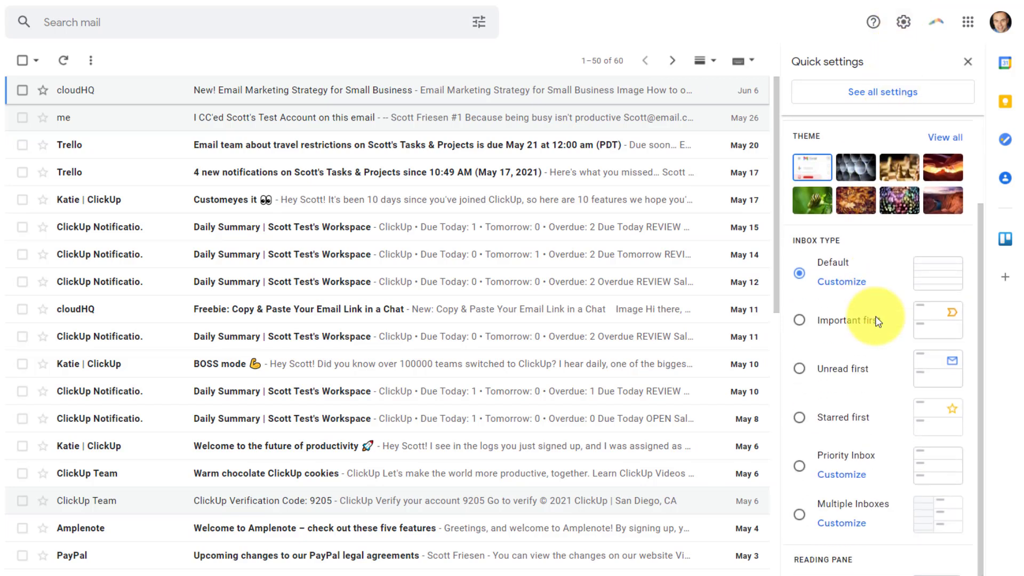
{"action": "scroll", "coordinate": [855, 248], "scroll_direction": "down", "scroll_amount": 1}
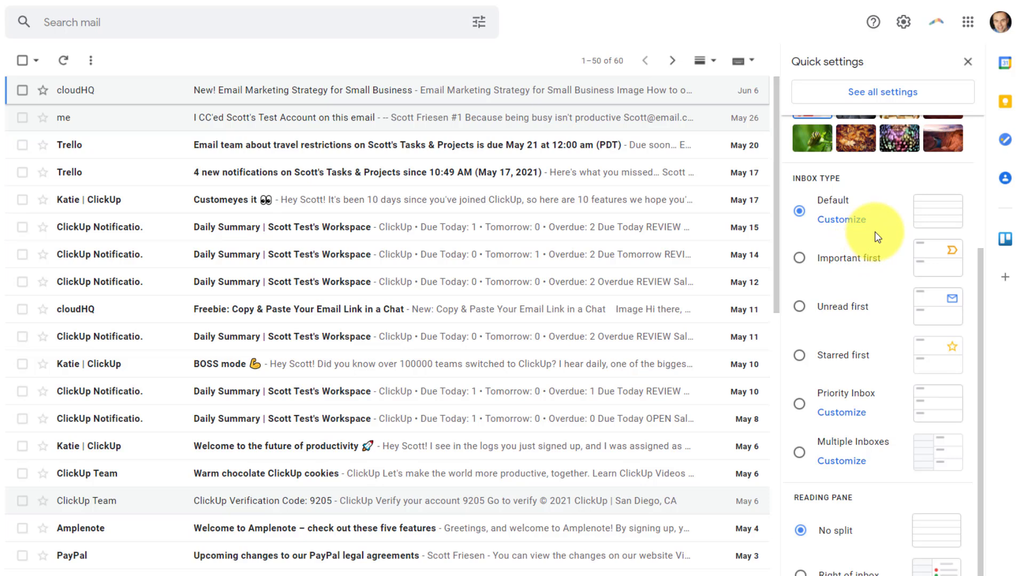
{"action": "left_click", "coordinate": [799, 306]}
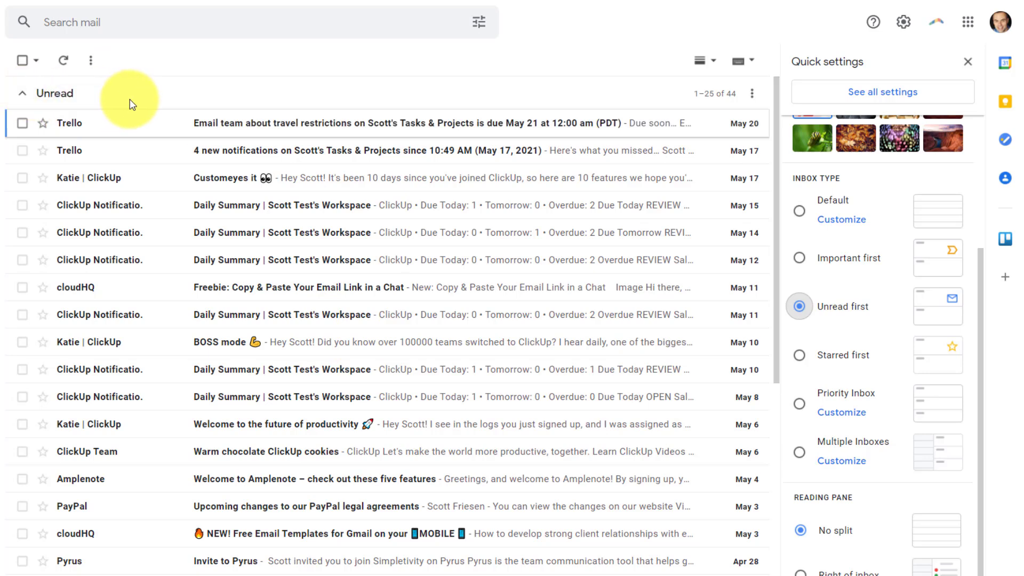
{"action": "scroll", "coordinate": [197, 136], "scroll_direction": "down", "scroll_amount": 10}
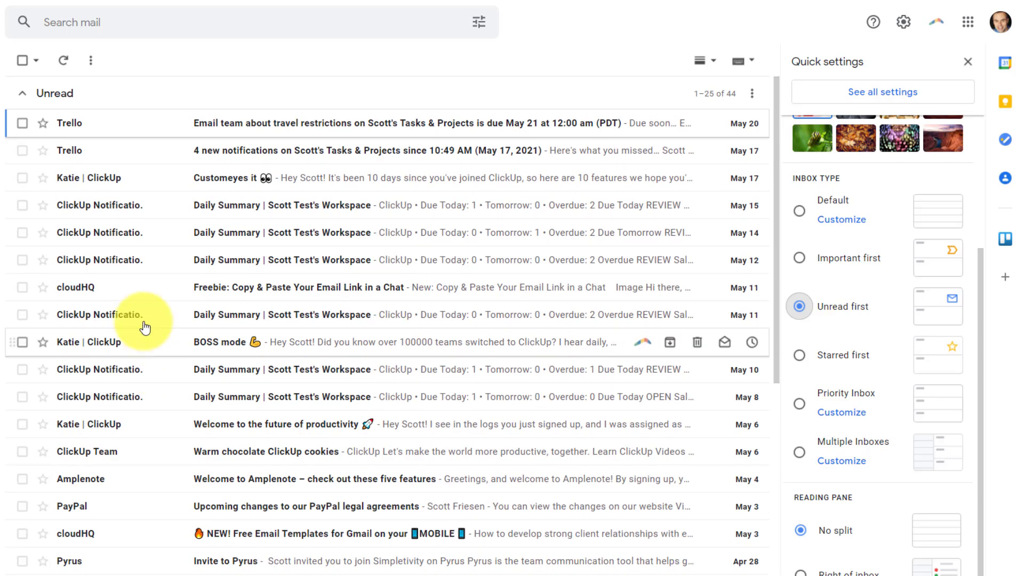
- Collapse the Unread and Everything else sections, then expand Unread again
{"action": "left_click", "coordinate": [23, 95]}
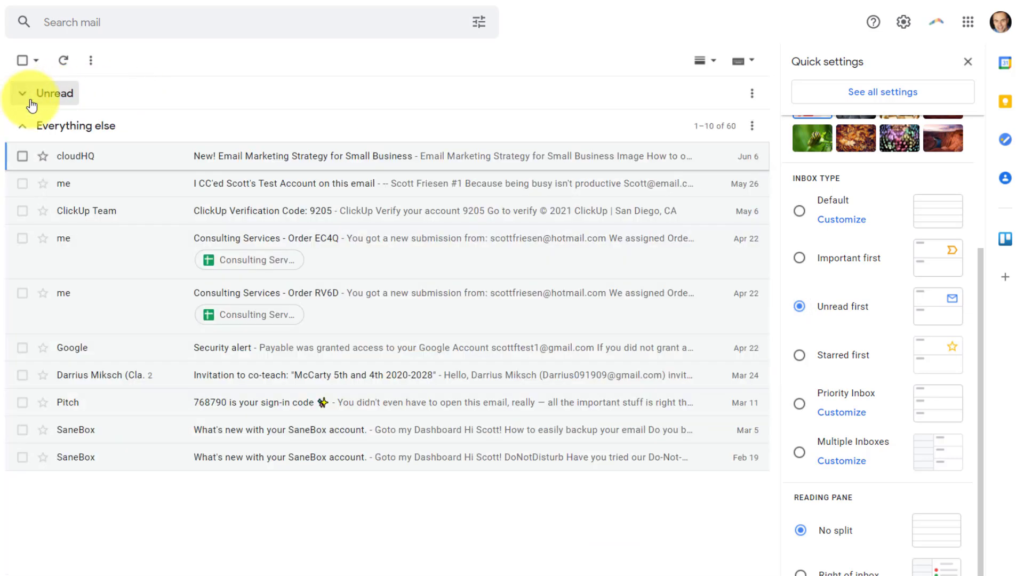
{"action": "left_click", "coordinate": [22, 125]}
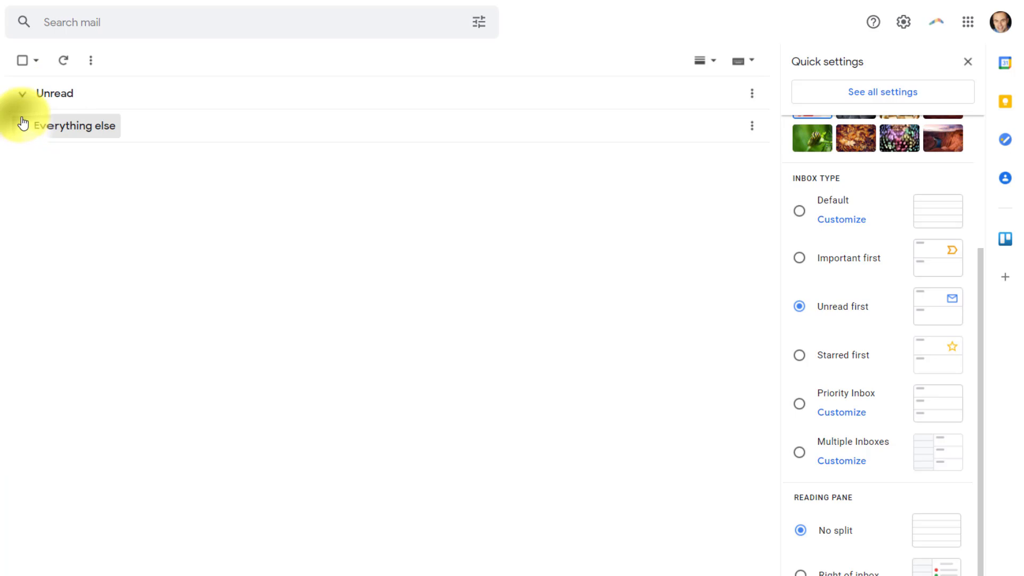
{"action": "left_click", "coordinate": [23, 94]}
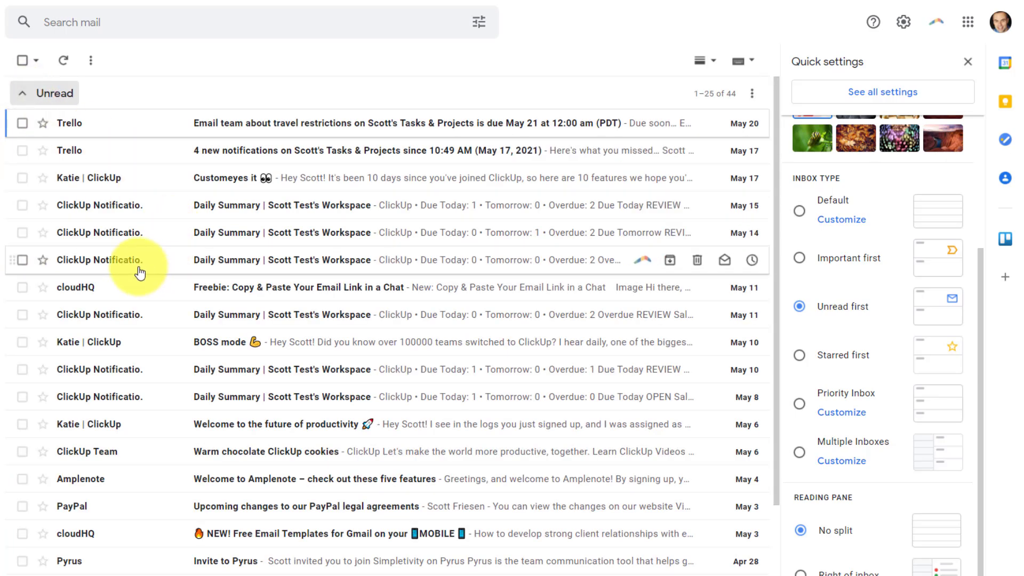
{"action": "scroll", "coordinate": [188, 336], "scroll_direction": "down", "scroll_amount": 4}
{"action": "scroll", "coordinate": [187, 336], "scroll_direction": "up", "scroll_amount": 4}
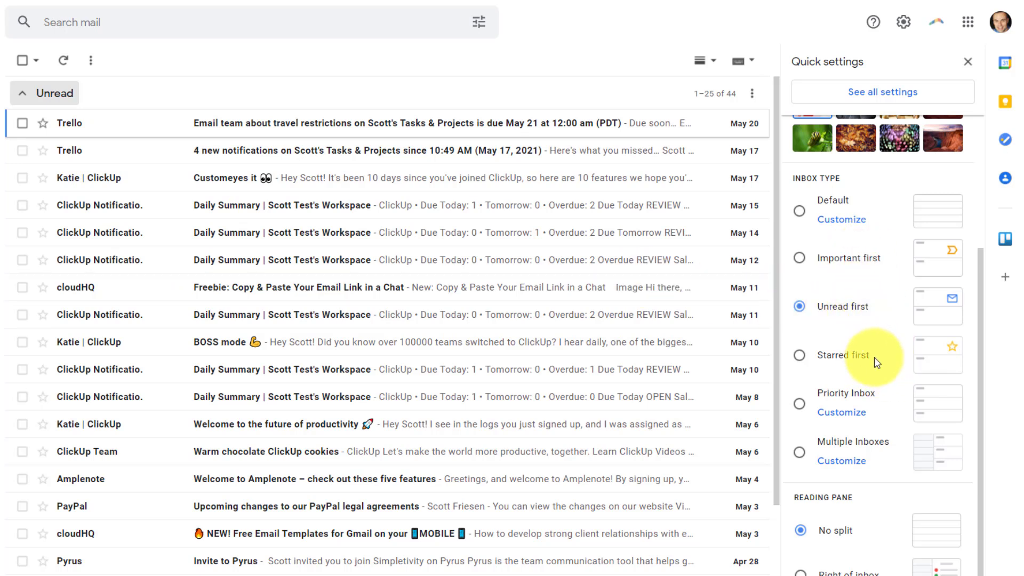
- Set the inbox type to Priority Inbox and review its Important and unread, Starred, Everything else sections
{"action": "left_click", "coordinate": [800, 404]}
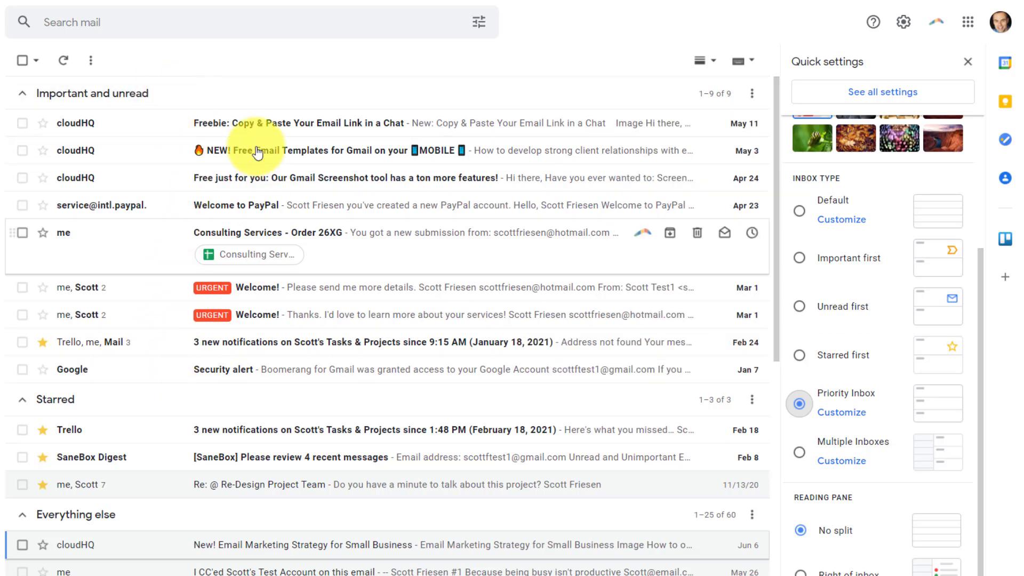
{"action": "scroll", "coordinate": [216, 288], "scroll_direction": "down", "scroll_amount": 3}
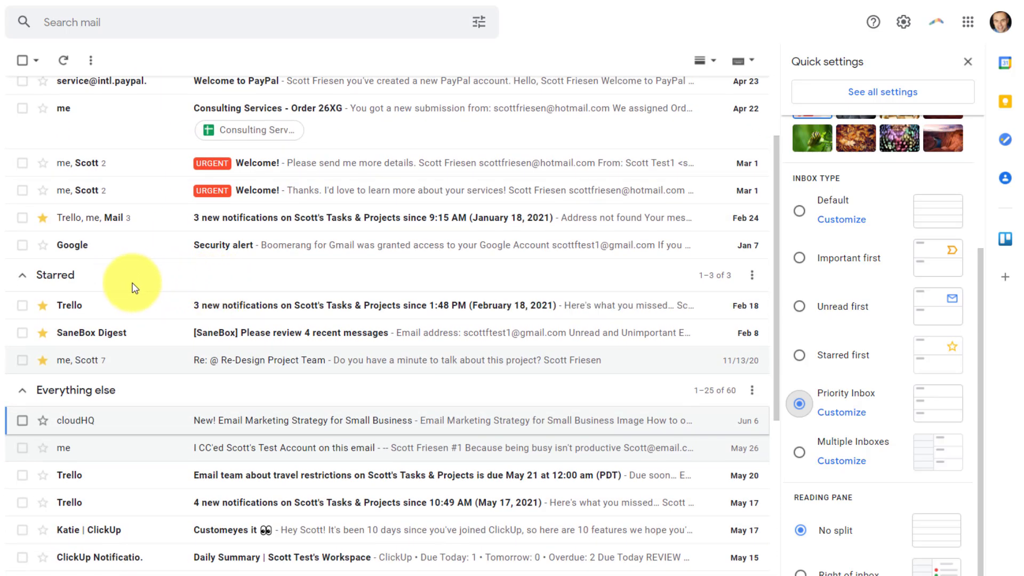
{"action": "scroll", "coordinate": [171, 320], "scroll_direction": "down", "scroll_amount": 3}
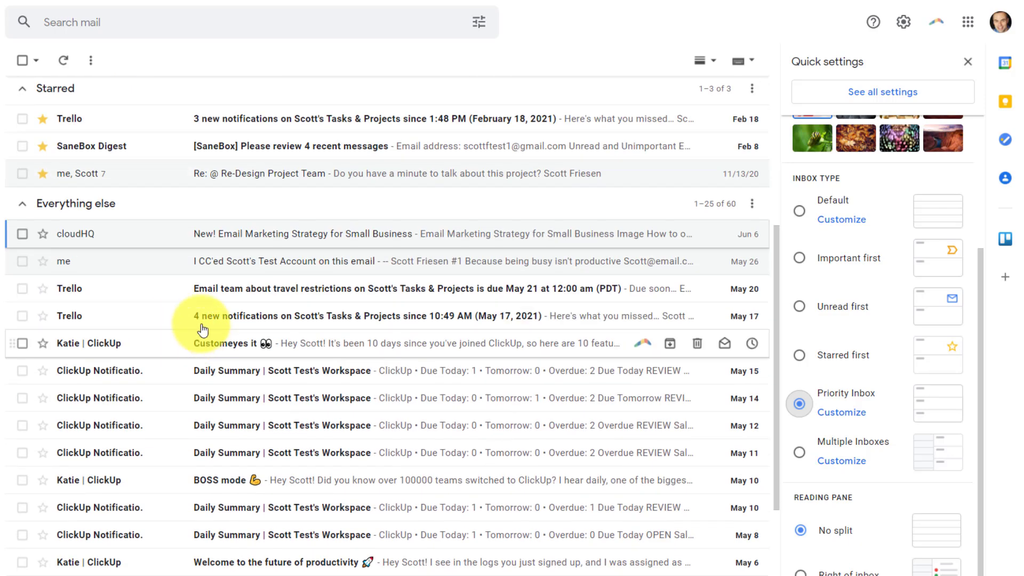
{"action": "scroll", "coordinate": [196, 304], "scroll_direction": "down", "scroll_amount": 5}
{"action": "scroll", "coordinate": [194, 304], "scroll_direction": "up", "scroll_amount": 10}
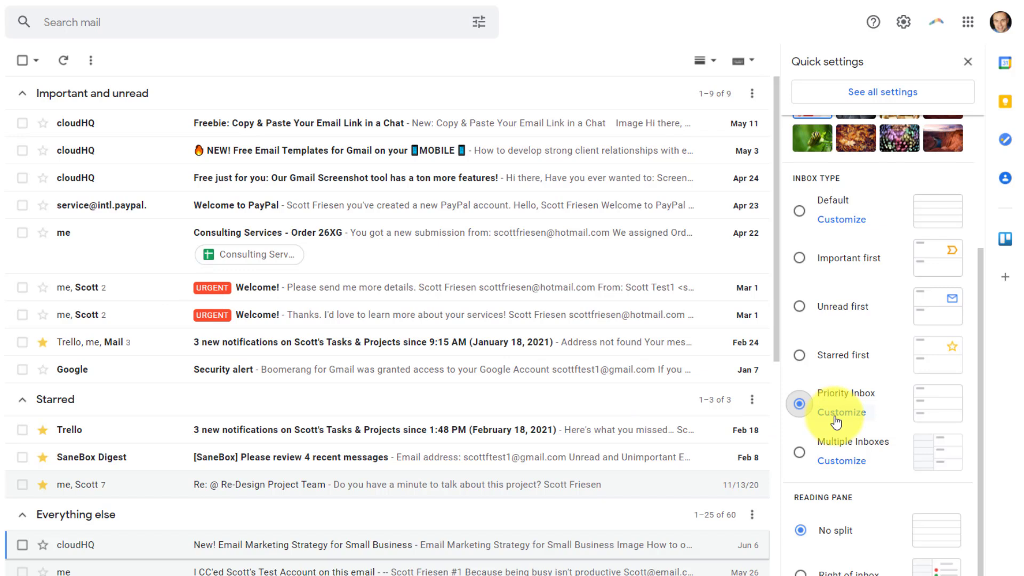
- Set the inbox type to Default, then read the Trello notifications and May 14 ClickUp Daily Summary emails
{"action": "left_click", "coordinate": [800, 212]}
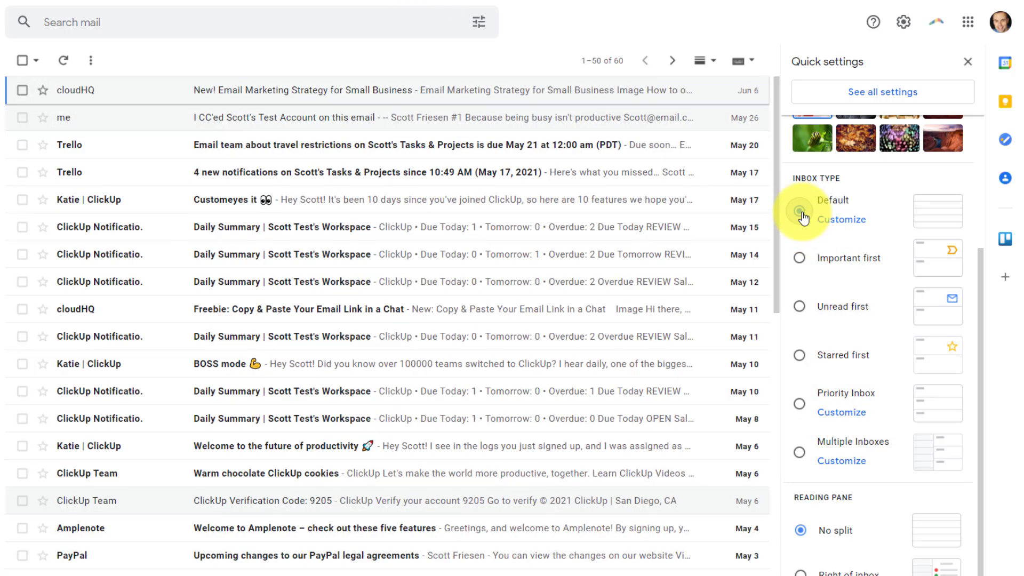
{"action": "scroll", "coordinate": [869, 325], "scroll_direction": "down", "scroll_amount": 2}
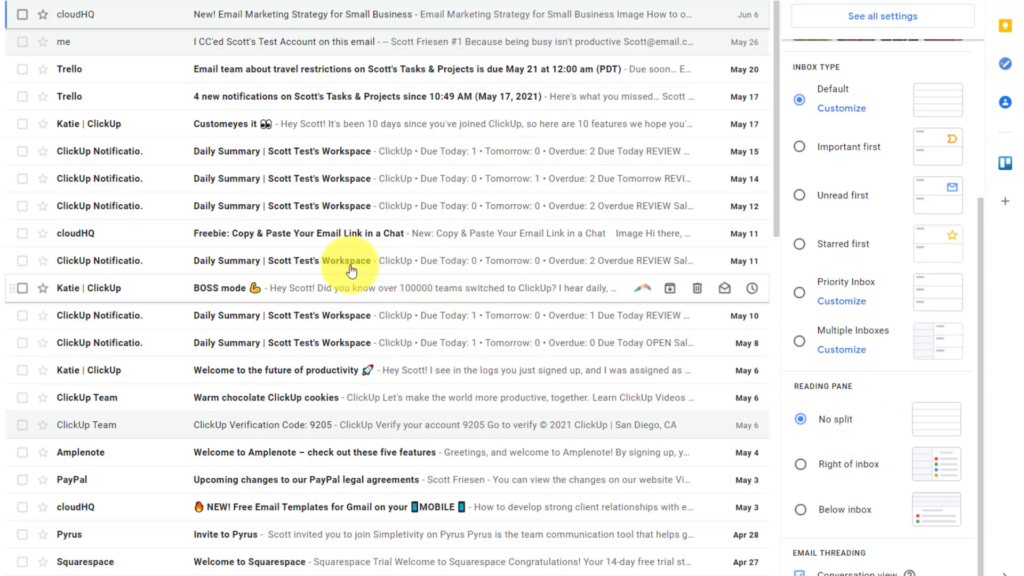
{"action": "left_click", "coordinate": [138, 100]}
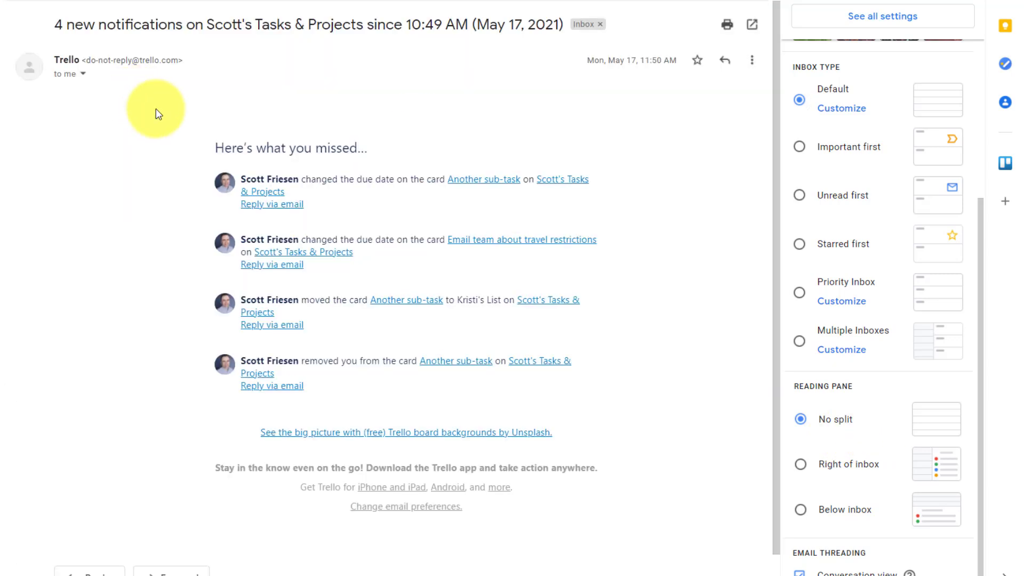
{"action": "left_click", "coordinate": [20, 1]}
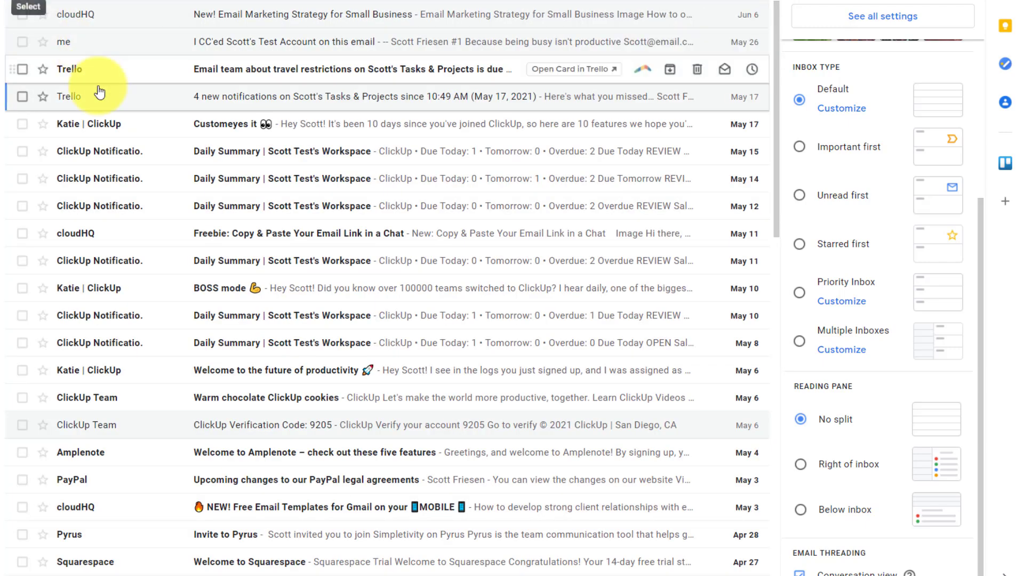
{"action": "left_click", "coordinate": [110, 179]}
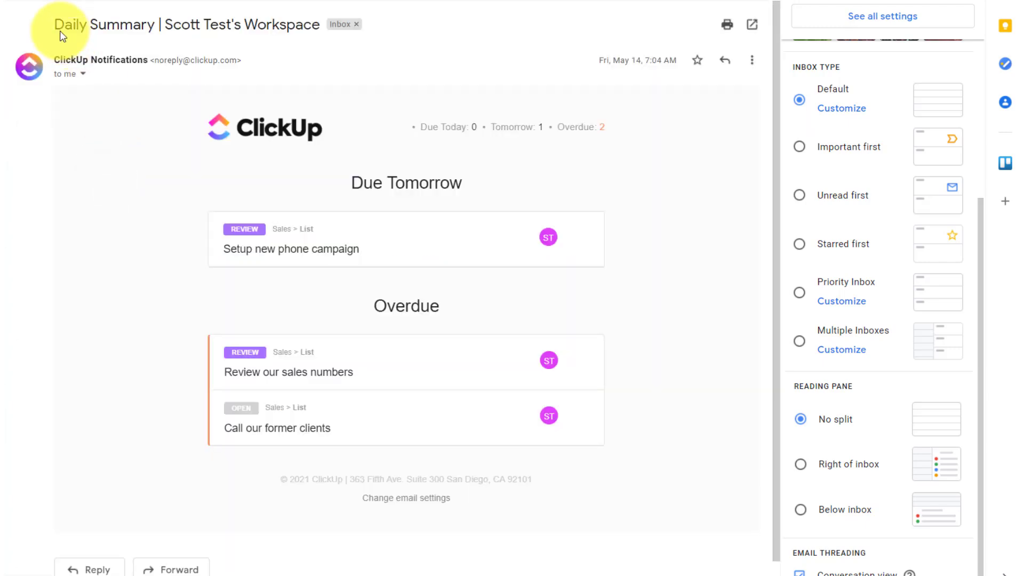
{"action": "left_click", "coordinate": [30, 4]}
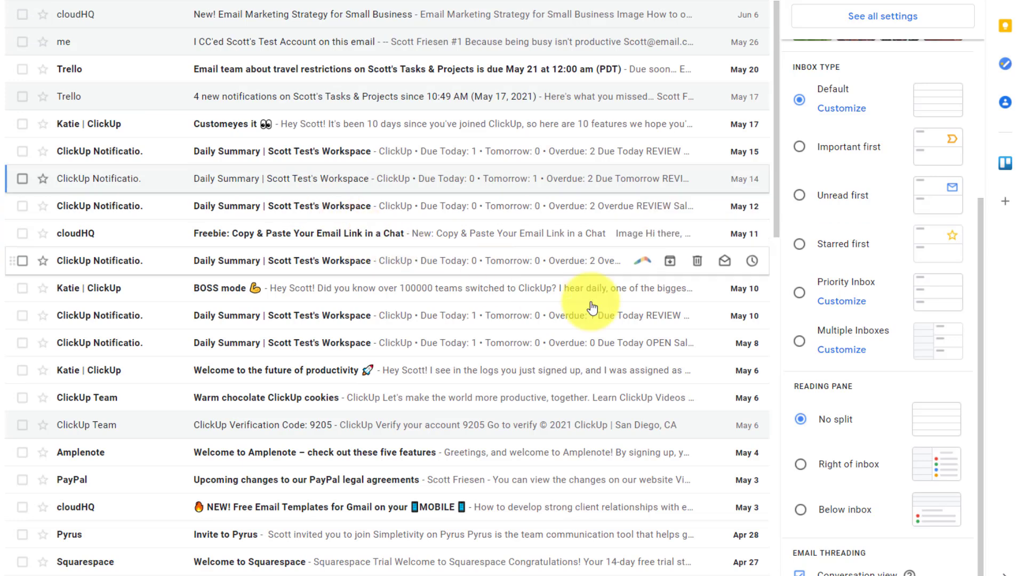
- Set the reading pane to Right of inbox, open the Trello travel-restrictions email, and widen the list
{"action": "left_click", "coordinate": [801, 465]}
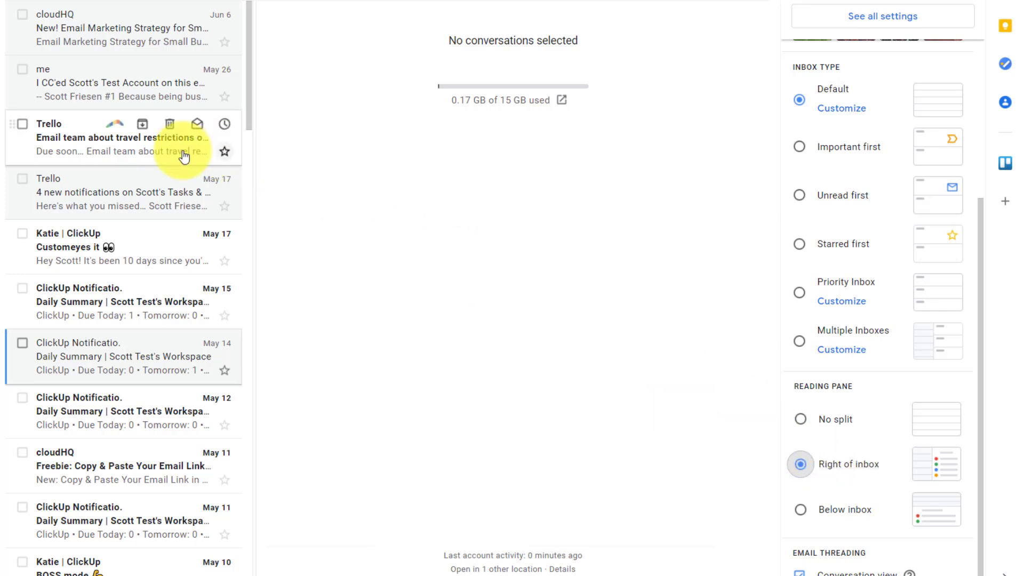
{"action": "left_click", "coordinate": [74, 142]}
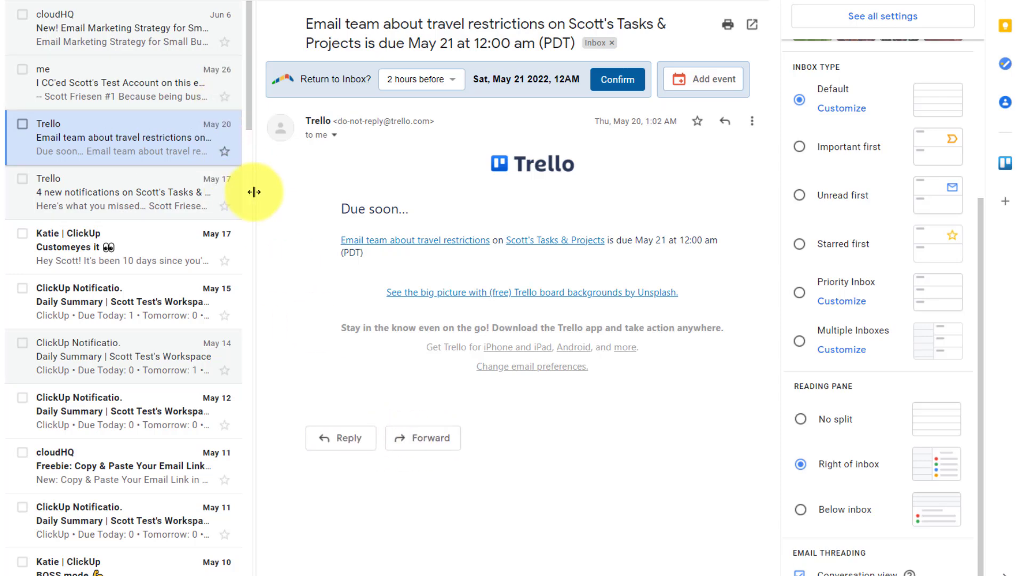
{"action": "mouse_move", "coordinate": [255, 192]}
{"action": "left_mouse_down"}
{"action": "mouse_move", "coordinate": [395, 199]}
{"action": "mouse_move", "coordinate": [379, 204]}
{"action": "mouse_move", "coordinate": [249, 199]}
{"action": "mouse_move", "coordinate": [482, 192]}
{"action": "mouse_move", "coordinate": [255, 195]}
{"action": "left_mouse_up"}
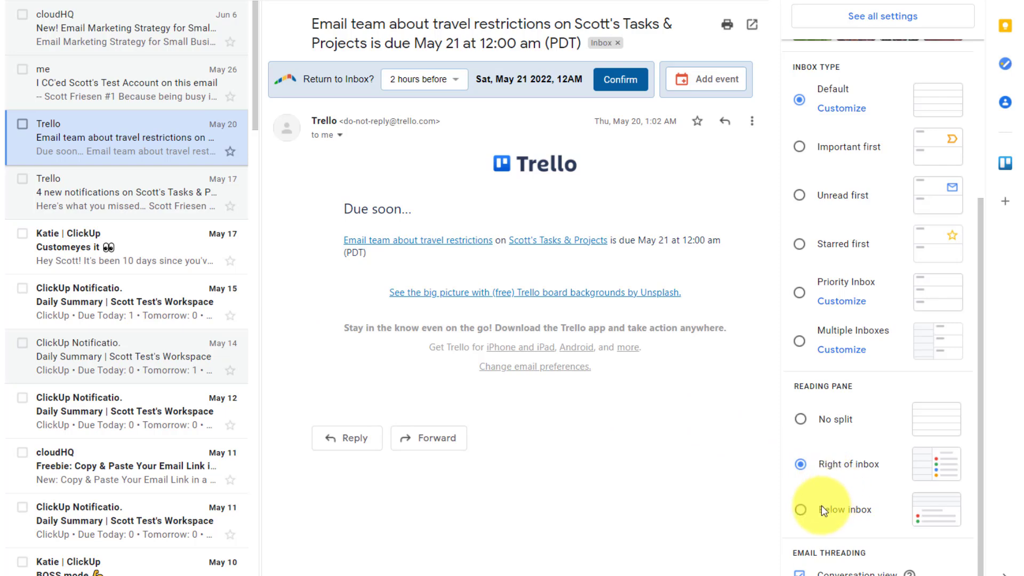
- Read the ClickUp Customeyes it email with the pane Below inbox, then set the reading pane to No split
{"action": "left_click", "coordinate": [800, 509]}
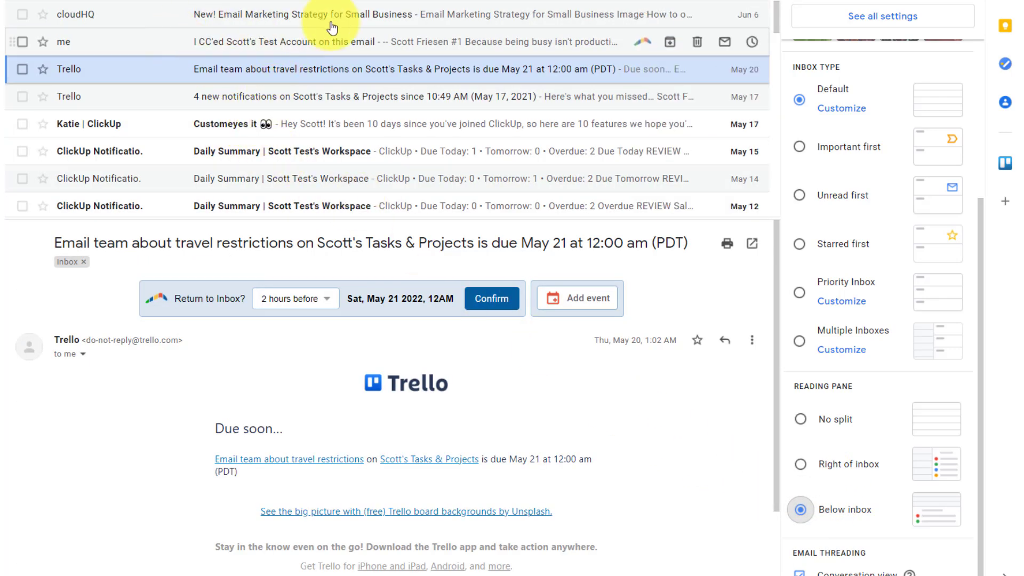
{"action": "scroll", "coordinate": [320, 369], "scroll_direction": "down", "scroll_amount": 2}
{"action": "scroll", "coordinate": [321, 369], "scroll_direction": "up", "scroll_amount": 2}
{"action": "left_click", "coordinate": [114, 125]}
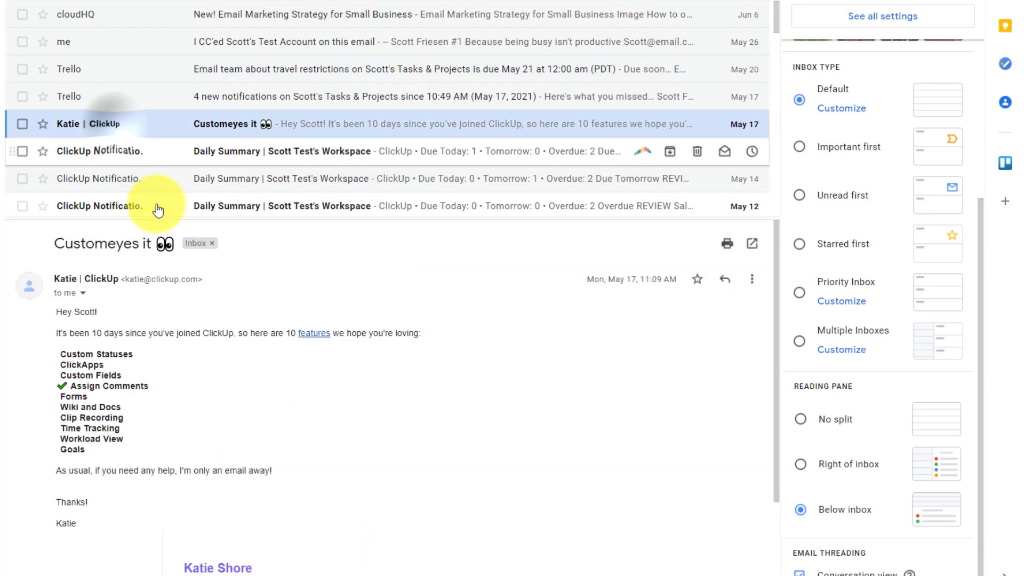
{"action": "scroll", "coordinate": [302, 380], "scroll_direction": "down", "scroll_amount": 5}
{"action": "scroll", "coordinate": [305, 382], "scroll_direction": "up", "scroll_amount": 5}
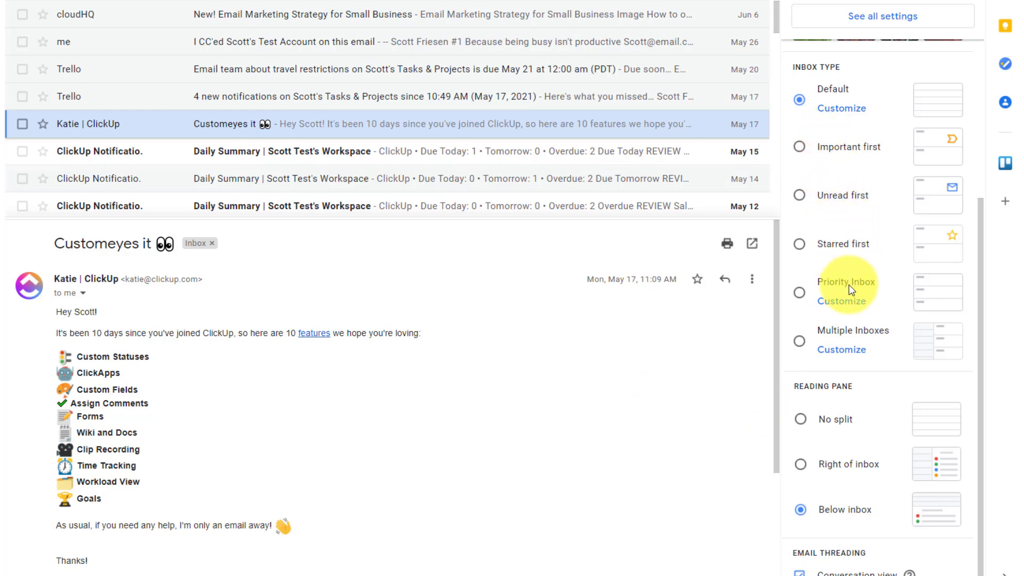
{"action": "left_click", "coordinate": [800, 419]}
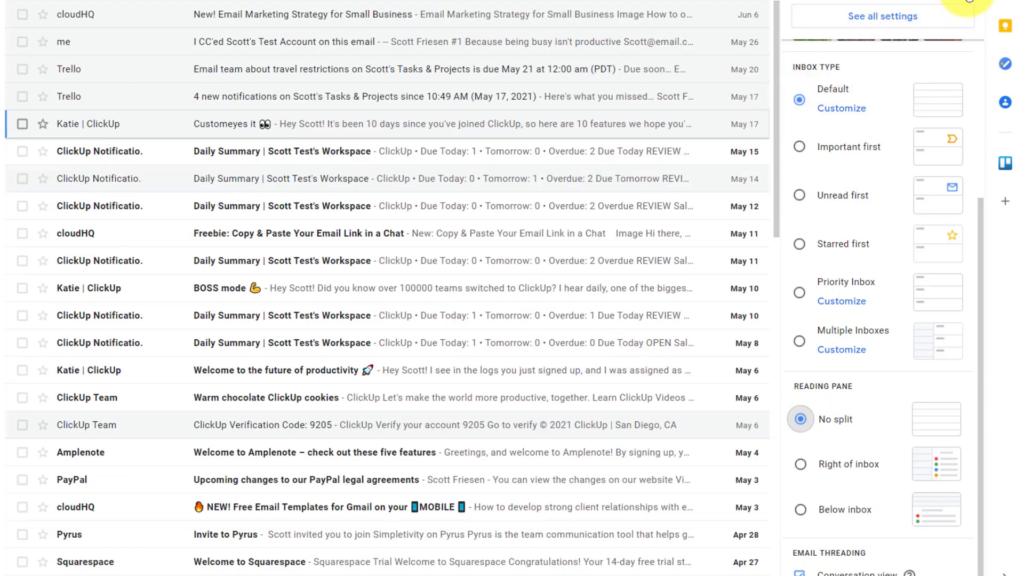
- Close Quick settings and snooze the CC'd test-account email until later today (Mon, 8:30 PM)
{"action": "left_click", "coordinate": [969, 2]}
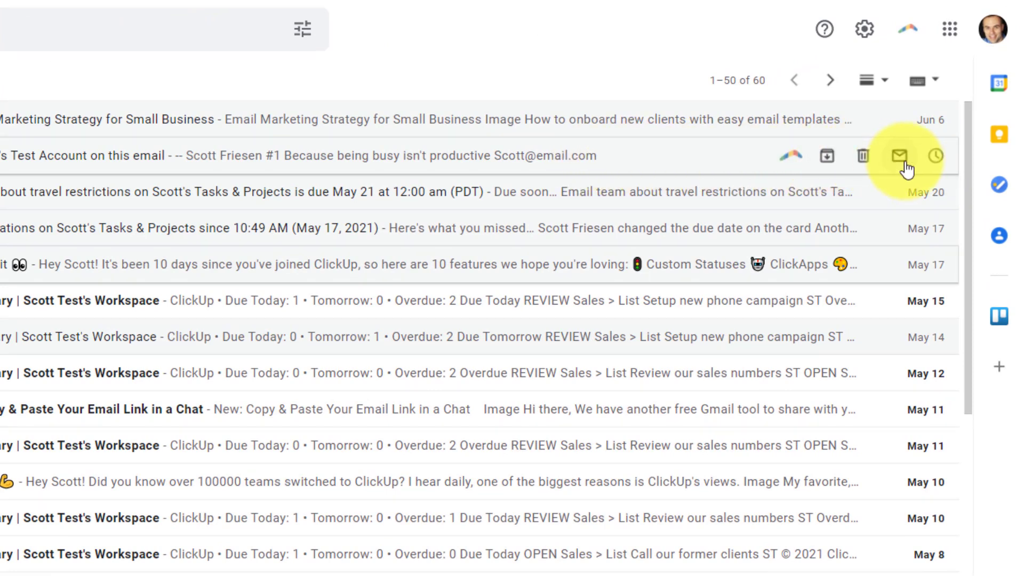
{"action": "left_click", "coordinate": [936, 157]}
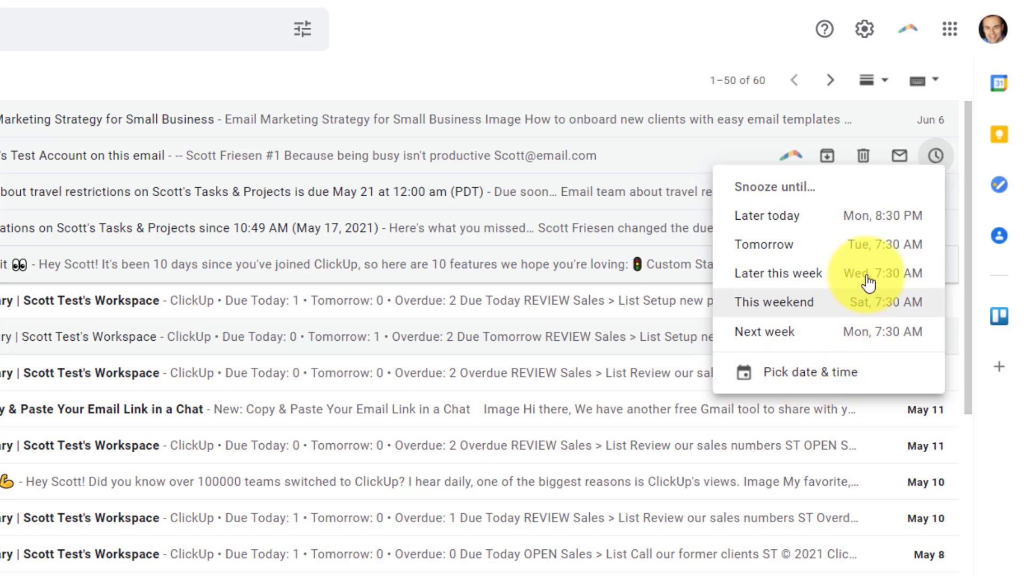
{"action": "left_click", "coordinate": [797, 222]}
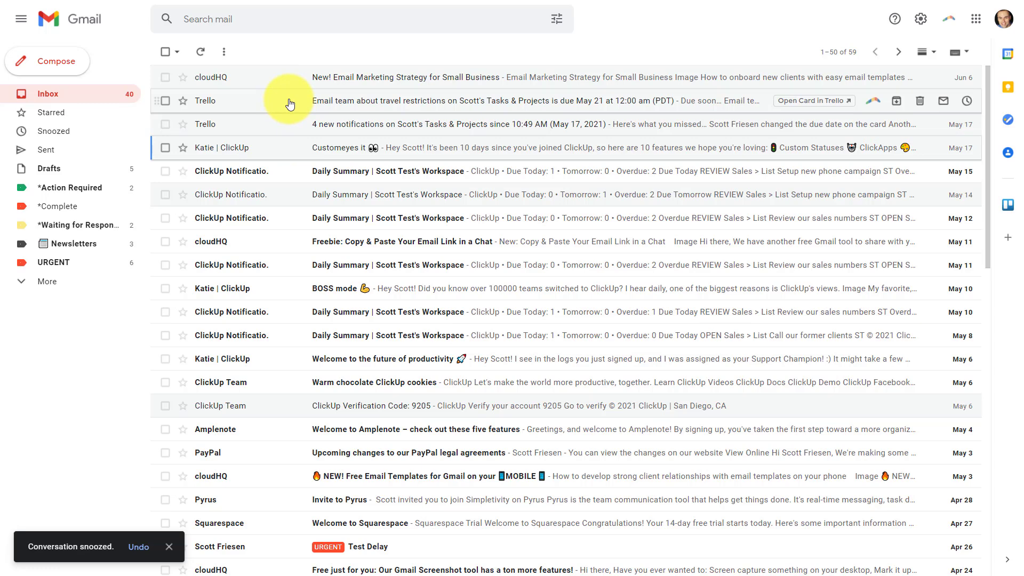
- Snooze the Trello travel-restrictions reminder email until tomorrow (Tue, 7:30 AM)
{"action": "left_click", "coordinate": [278, 101]}
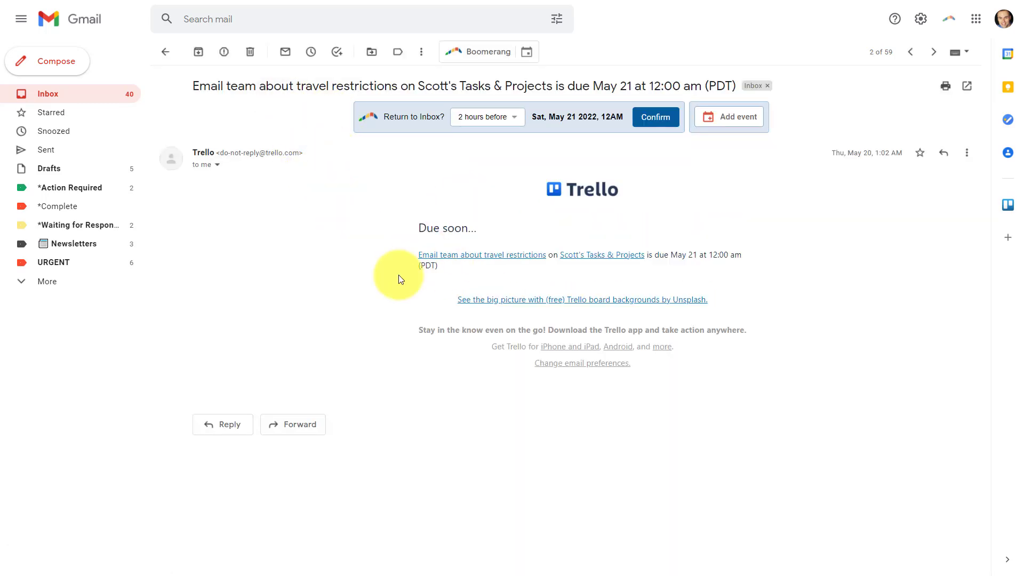
{"action": "left_click", "coordinate": [311, 53]}
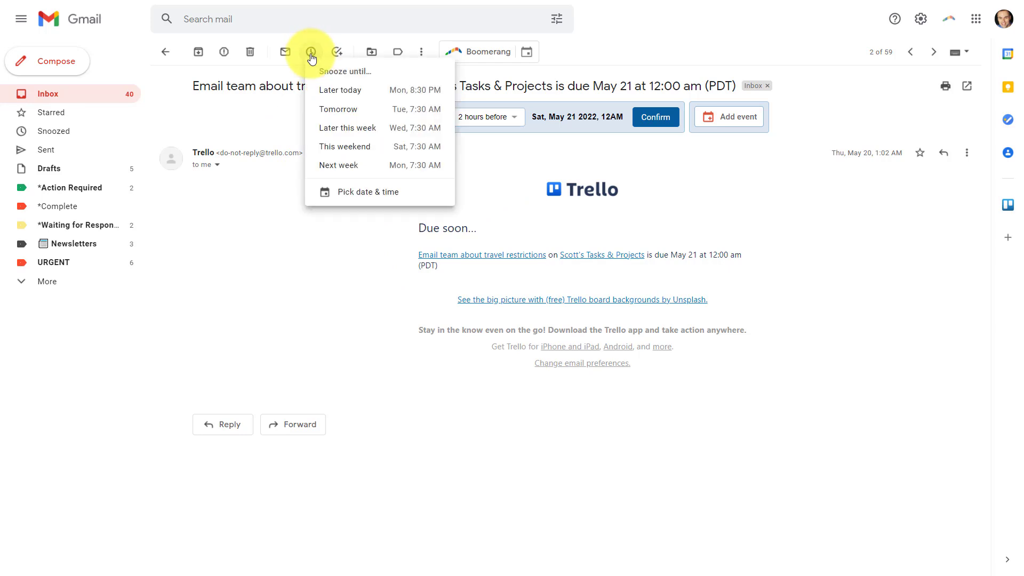
{"action": "left_click", "coordinate": [355, 111]}
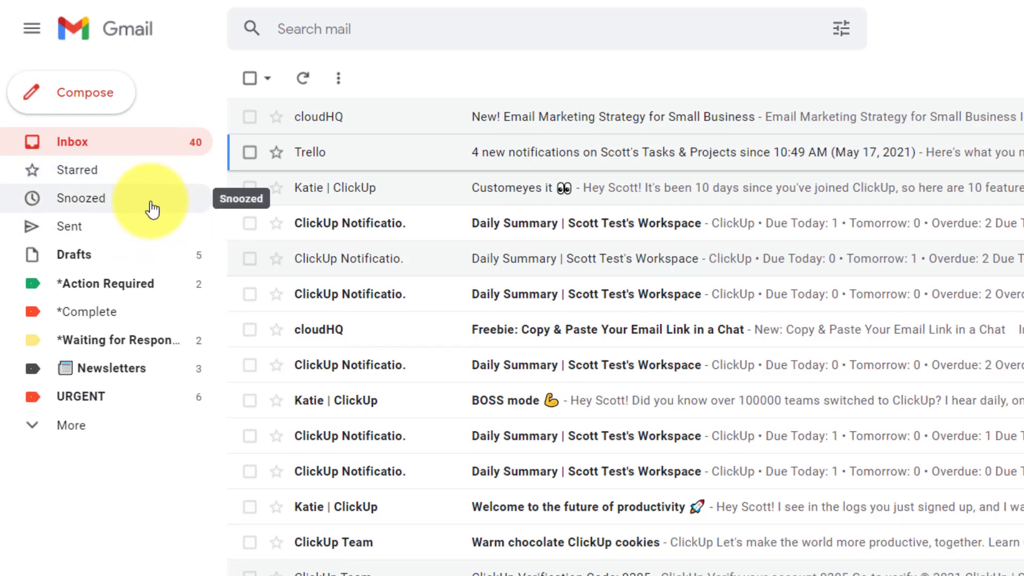
- From the Snoozed folder, unsnooze the CC'd test-account email and return to the Inbox
{"action": "left_click", "coordinate": [91, 204]}
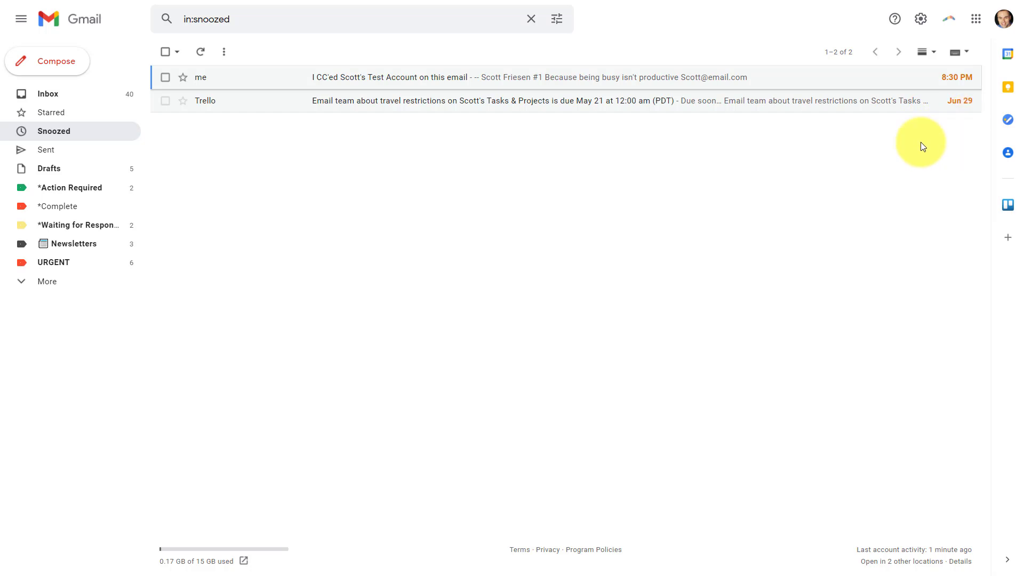
{"action": "key", "text": "Return"}
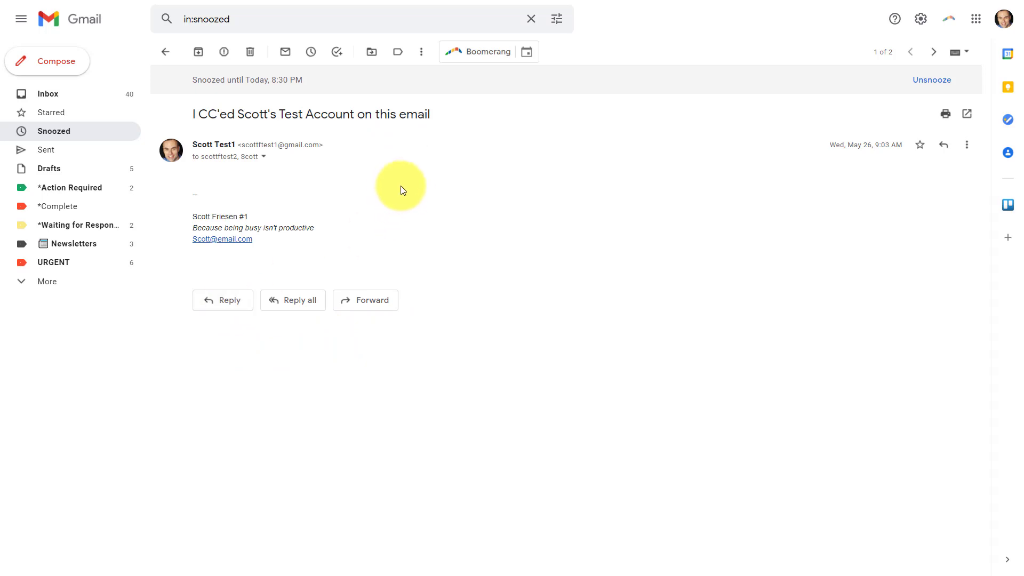
{"action": "left_click", "coordinate": [935, 87]}
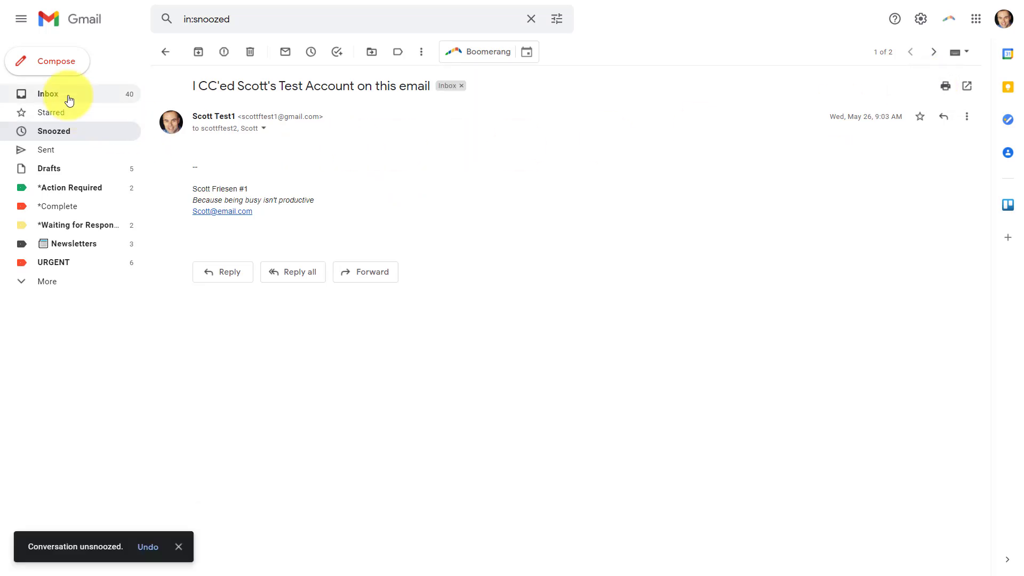
{"action": "left_click", "coordinate": [69, 98]}
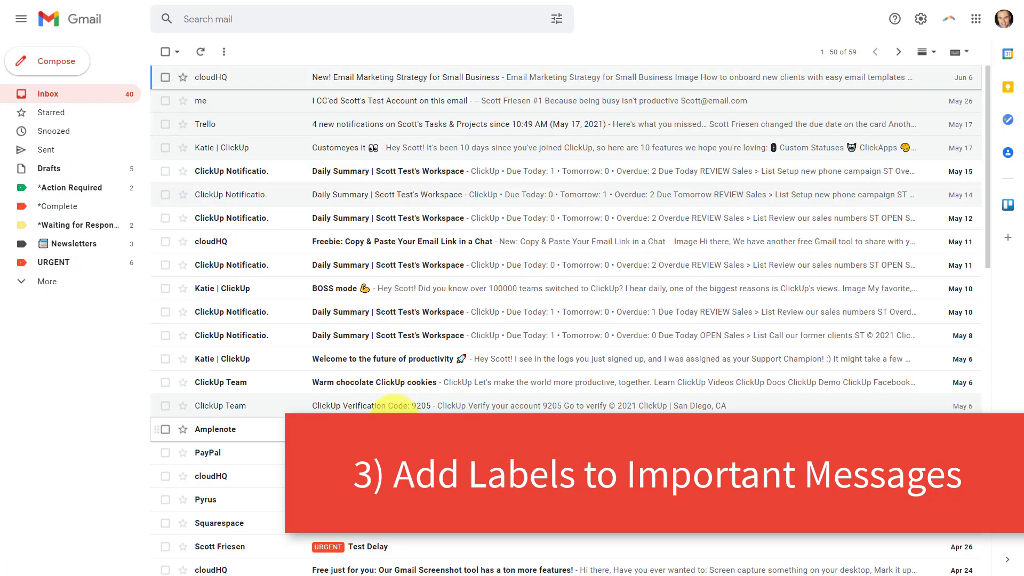
- Apply the *Action Required label to the CC'd test-account email
{"action": "scroll", "coordinate": [445, 160], "scroll_direction": "down", "scroll_amount": 1}
{"action": "scroll", "coordinate": [445, 163], "scroll_direction": "down", "scroll_amount": 6}
{"action": "scroll", "coordinate": [446, 163], "scroll_direction": "up", "scroll_amount": 7}
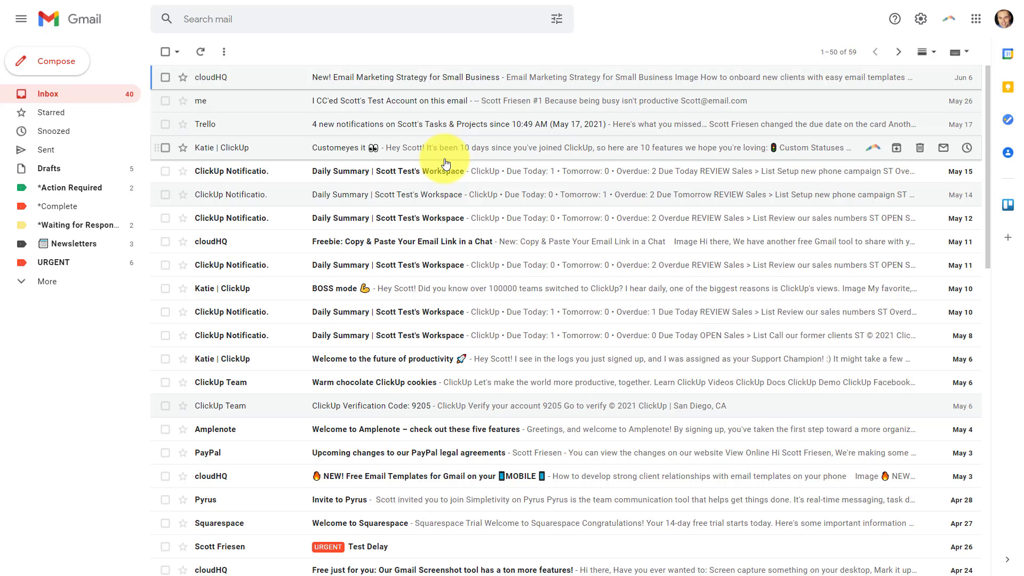
{"action": "left_click", "coordinate": [247, 102]}
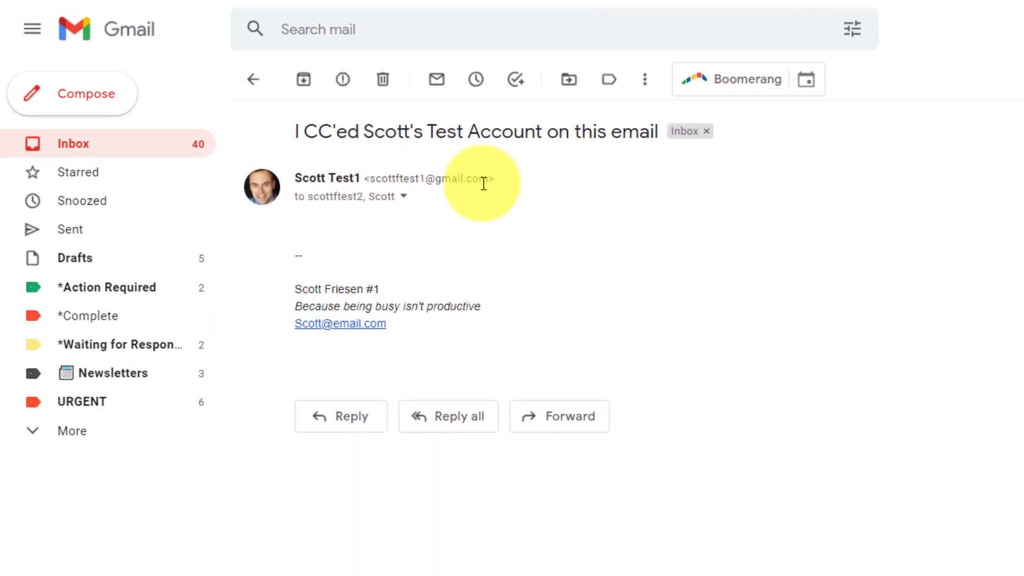
{"action": "left_click", "coordinate": [612, 84]}
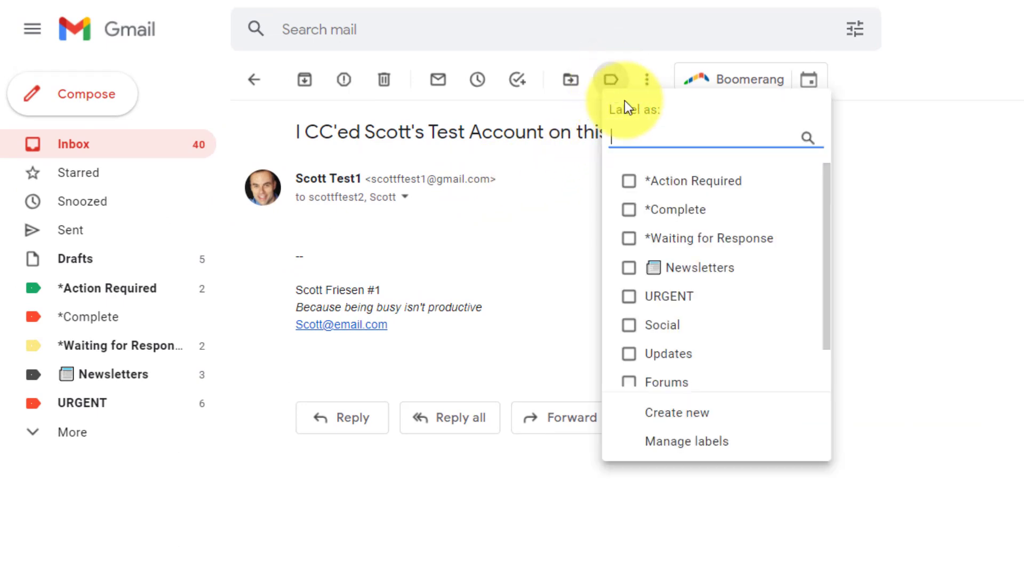
{"action": "scroll", "coordinate": [728, 238], "scroll_direction": "down", "scroll_amount": 2}
{"action": "scroll", "coordinate": [733, 304], "scroll_direction": "up", "scroll_amount": 2}
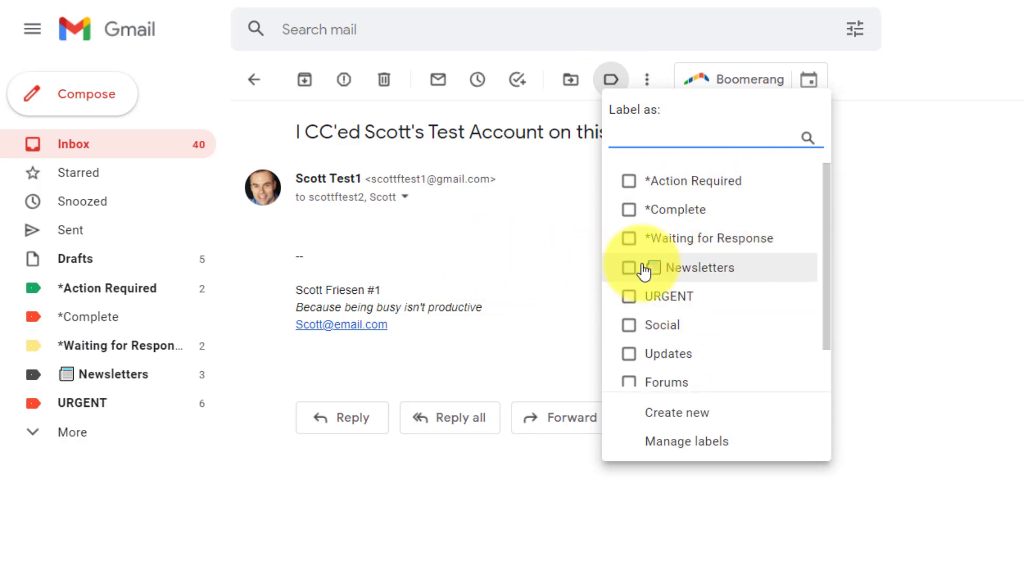
{"action": "left_click", "coordinate": [679, 182]}
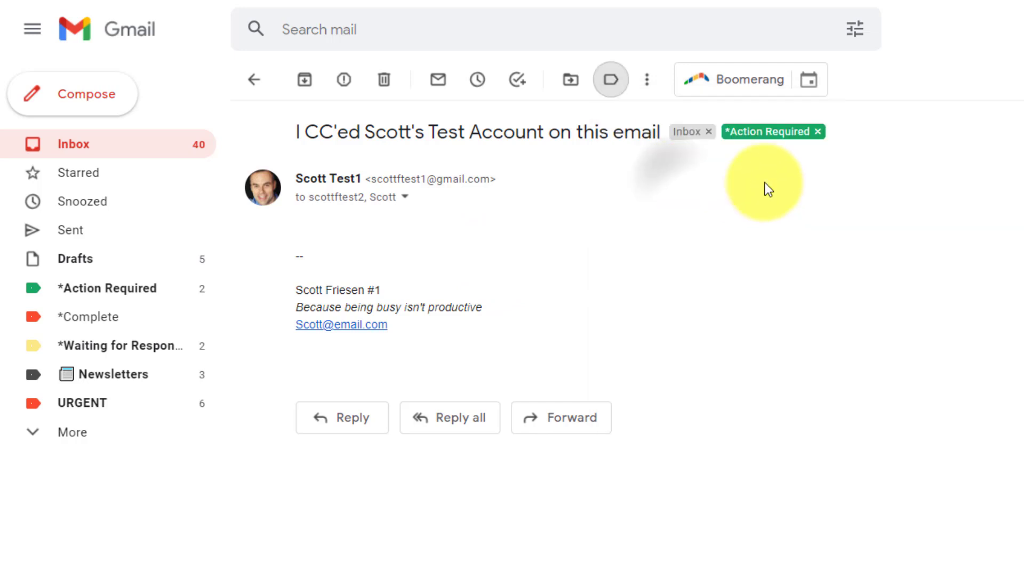
- Select the Customeyes it and two ClickUp Daily Summary emails and apply the URGENT label
{"action": "left_click", "coordinate": [104, 149]}
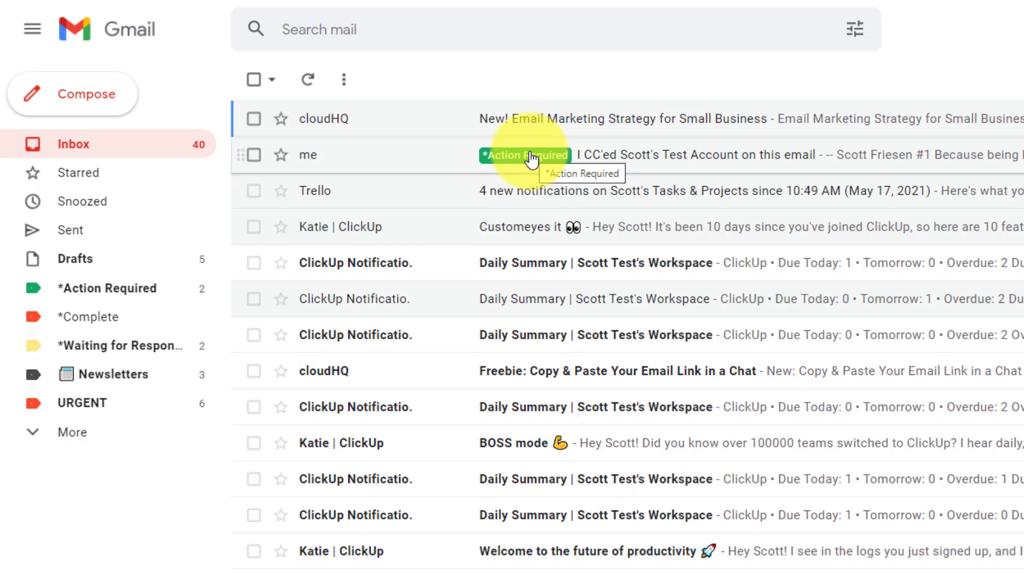
{"action": "left_click", "coordinate": [255, 228]}
{"action": "left_click", "coordinate": [252, 334]}
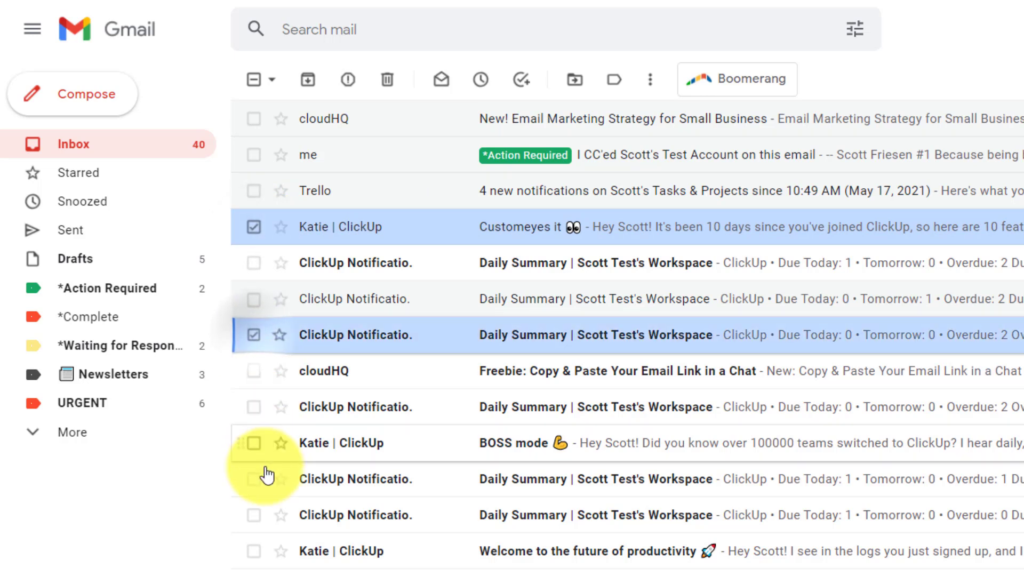
{"action": "left_click", "coordinate": [255, 479]}
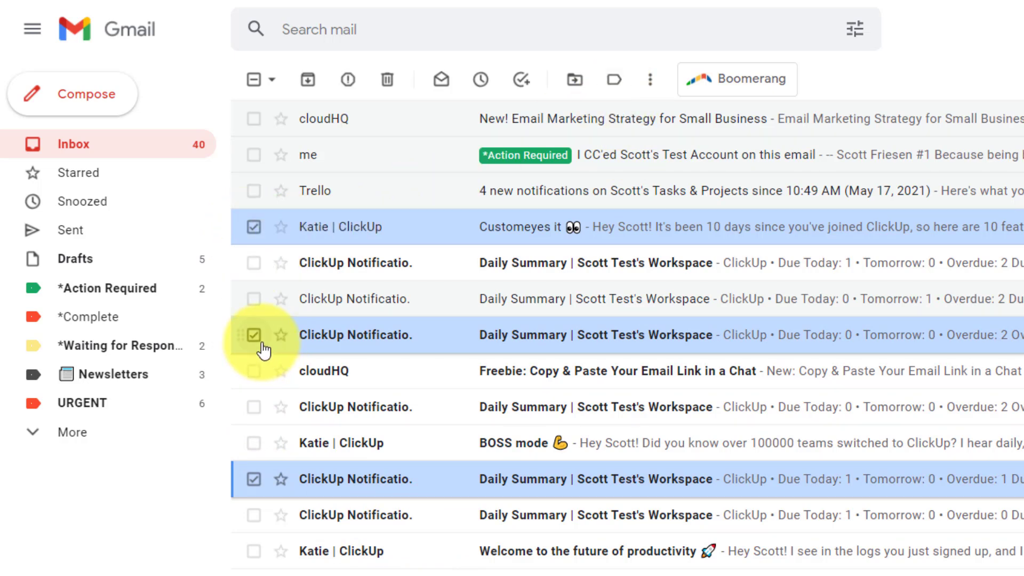
{"action": "left_click", "coordinate": [616, 83]}
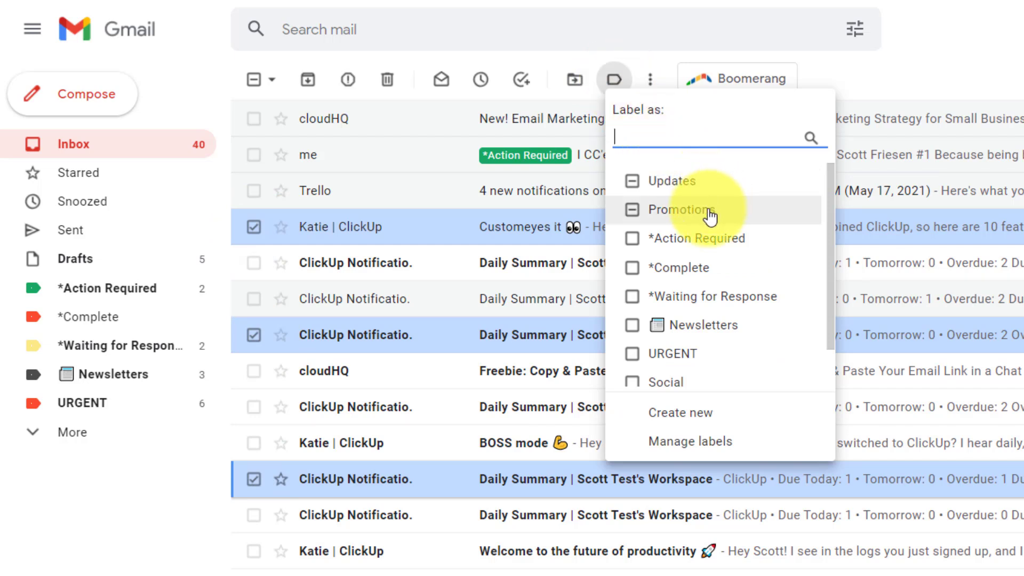
{"action": "left_click", "coordinate": [634, 355]}
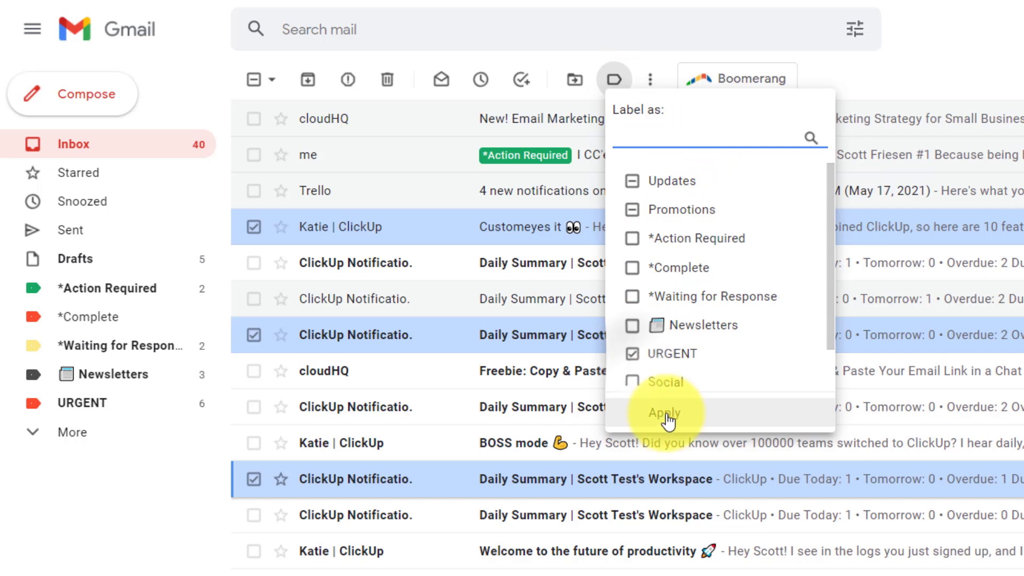
{"action": "left_click", "coordinate": [667, 414]}
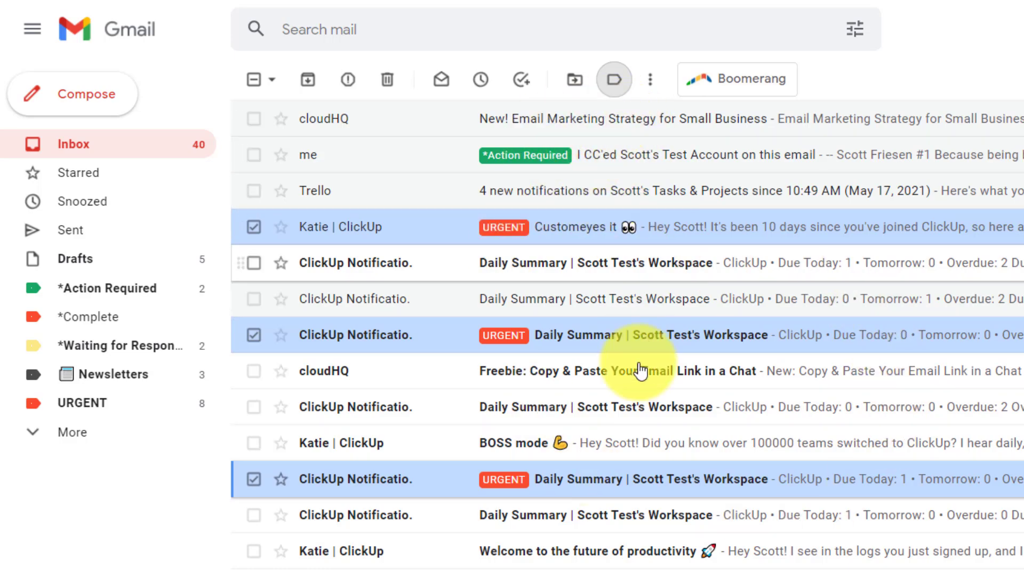
{"action": "scroll", "coordinate": [721, 413], "scroll_direction": "down", "scroll_amount": 10}
{"action": "scroll", "coordinate": [721, 413], "scroll_direction": "up", "scroll_amount": 10}
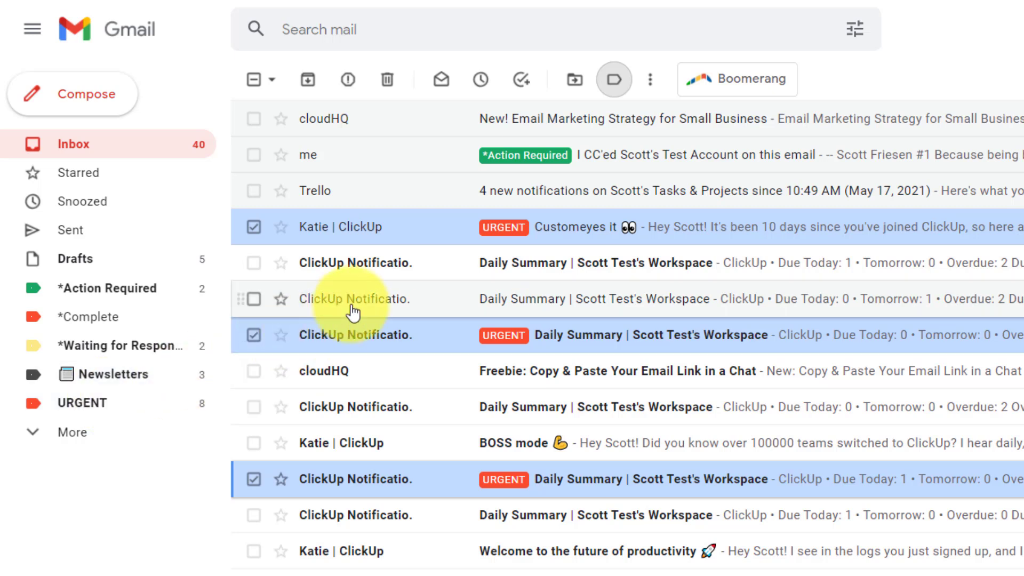
- Search the Gmail mailbox for clickup.com to list all ClickUp messages
{"action": "mouse_move", "coordinate": [385, 272]}
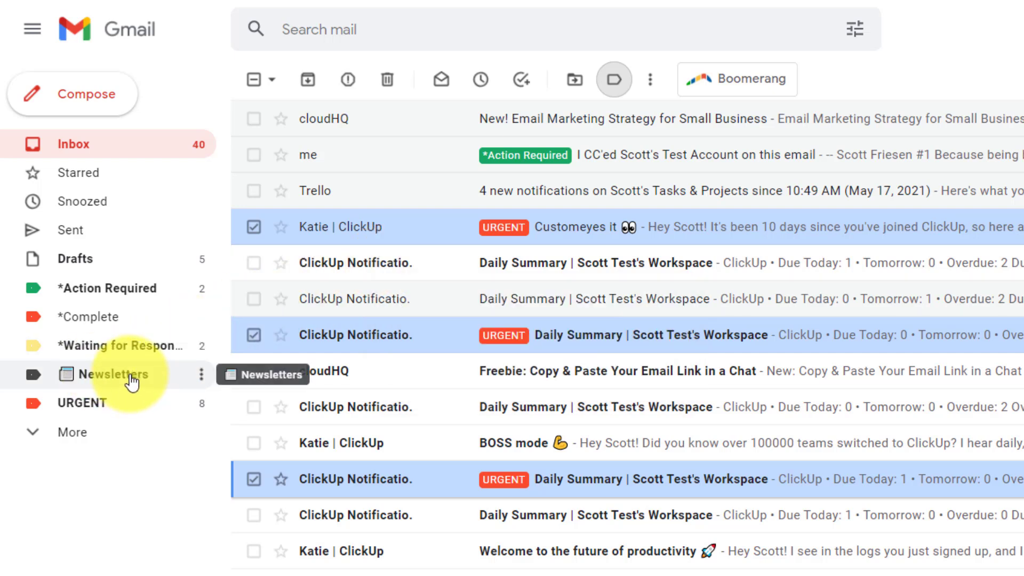
{"action": "left_click", "coordinate": [348, 29]}
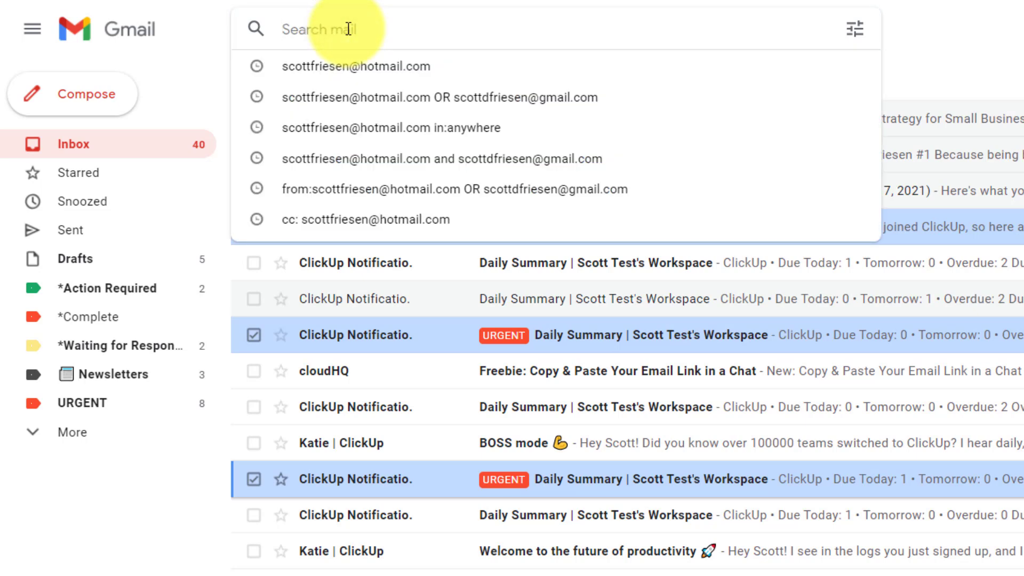
{"action": "type", "text": "click"}
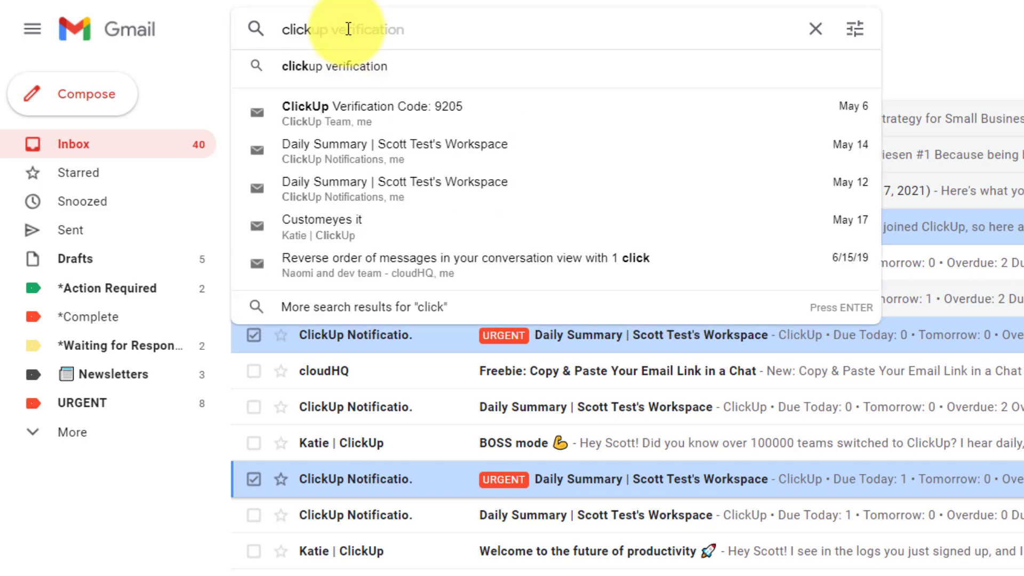
{"action": "type", "text": "up.com"}
{"action": "key", "text": "Return"}
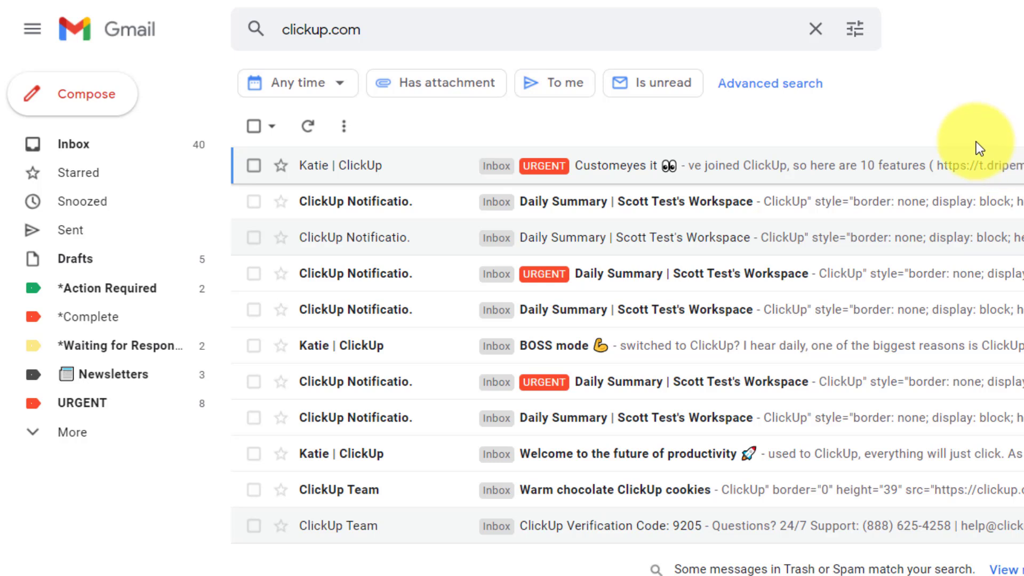
- Open advanced search options and turn the clickup.com search into a new filter
{"action": "left_click", "coordinate": [855, 32]}
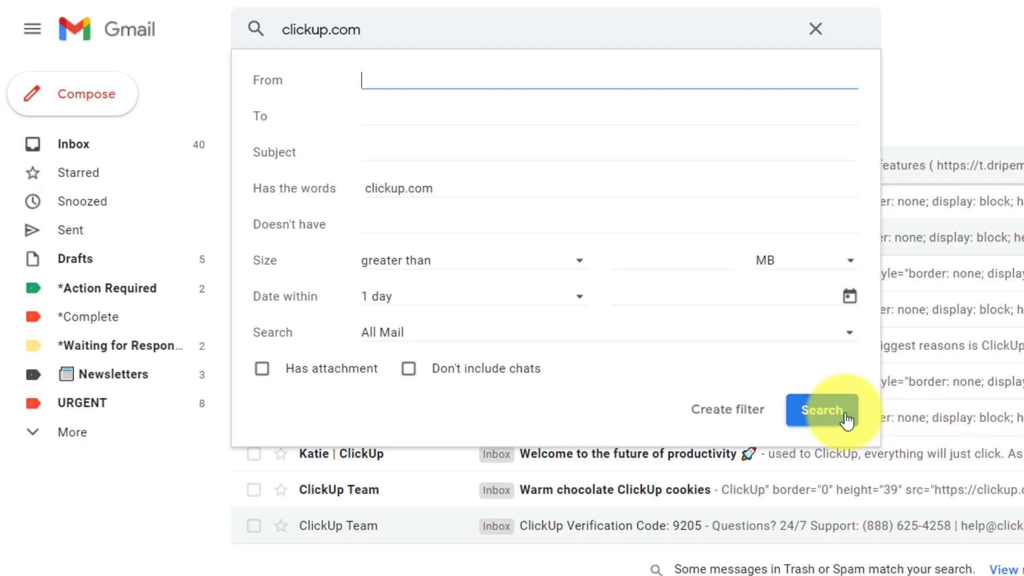
{"action": "left_click", "coordinate": [718, 418]}
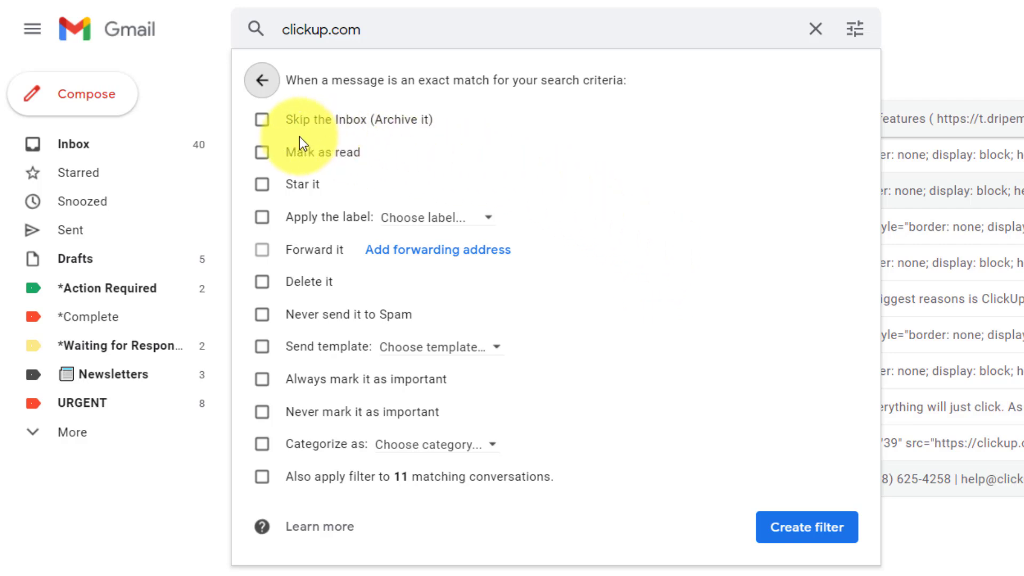
- Create the clickup.com filter with Skip the Inbox and label Newsletters, applied to 11 existing conversations
{"action": "left_click", "coordinate": [262, 121]}
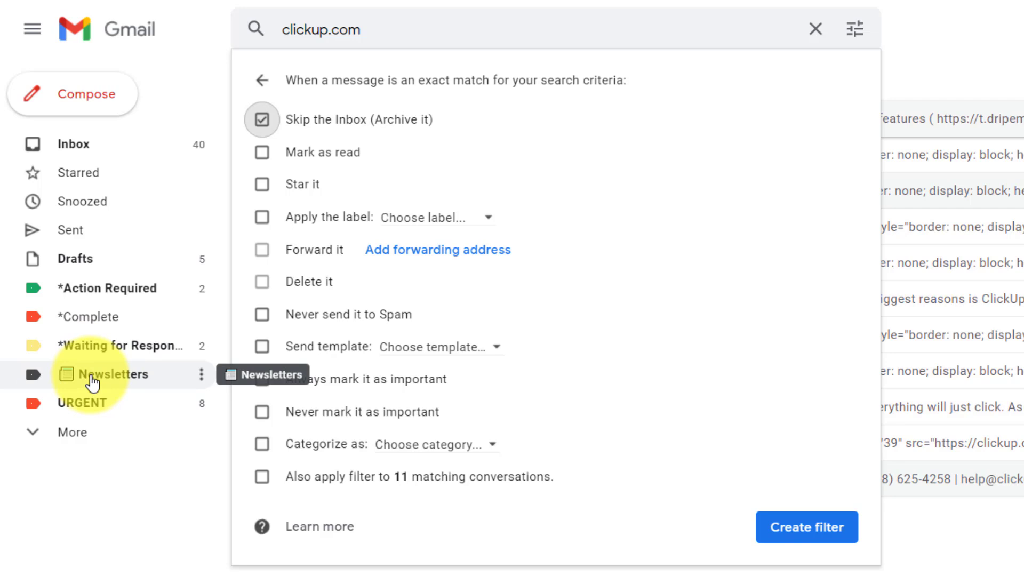
{"action": "left_click", "coordinate": [263, 218]}
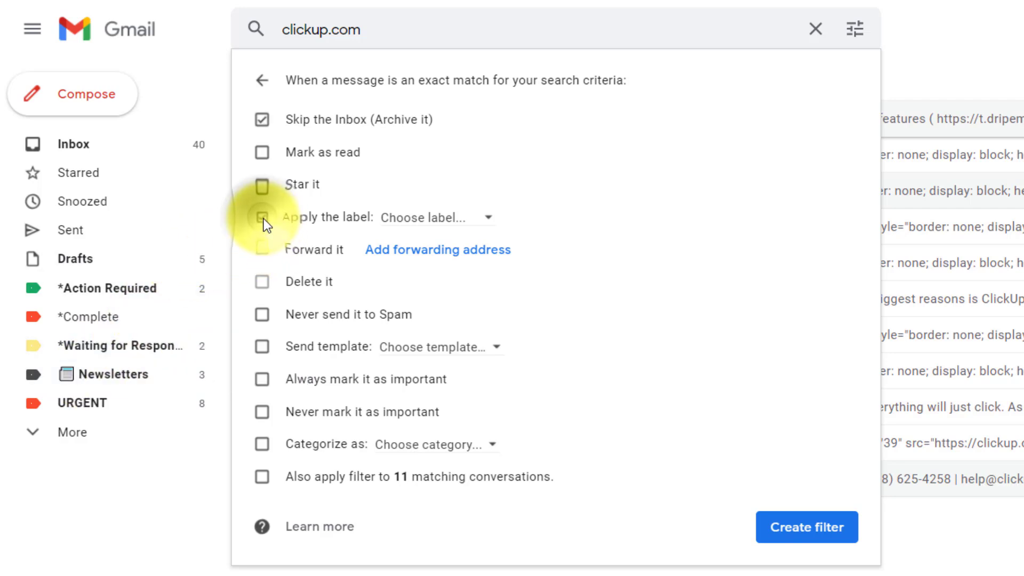
{"action": "left_click", "coordinate": [480, 218]}
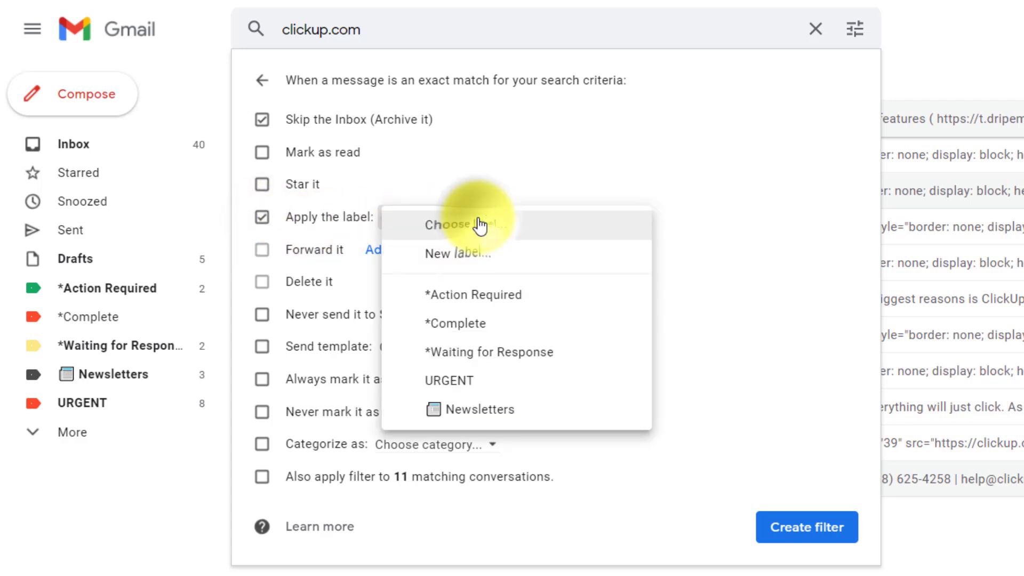
{"action": "left_click", "coordinate": [471, 409]}
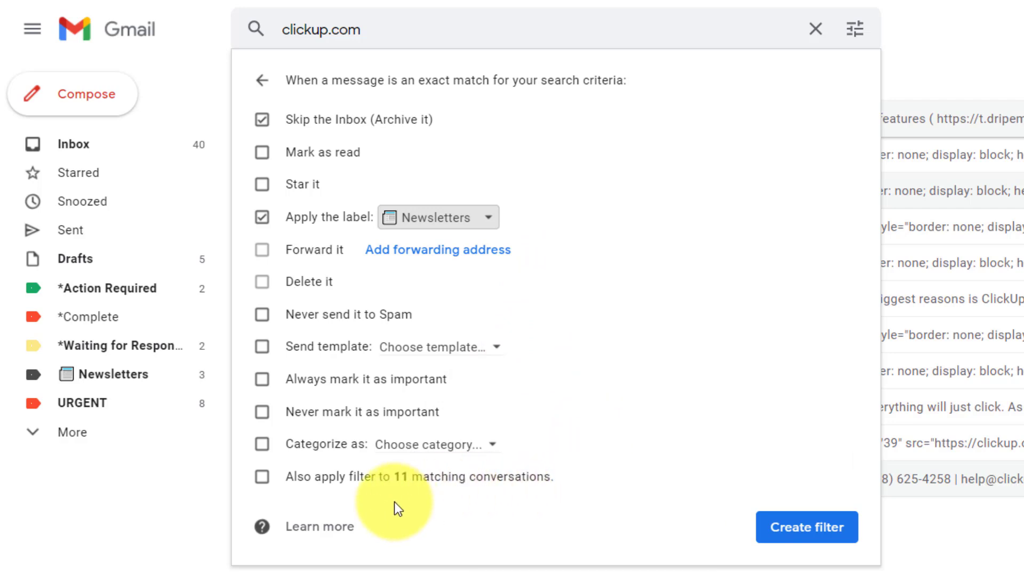
{"action": "left_click", "coordinate": [261, 480]}
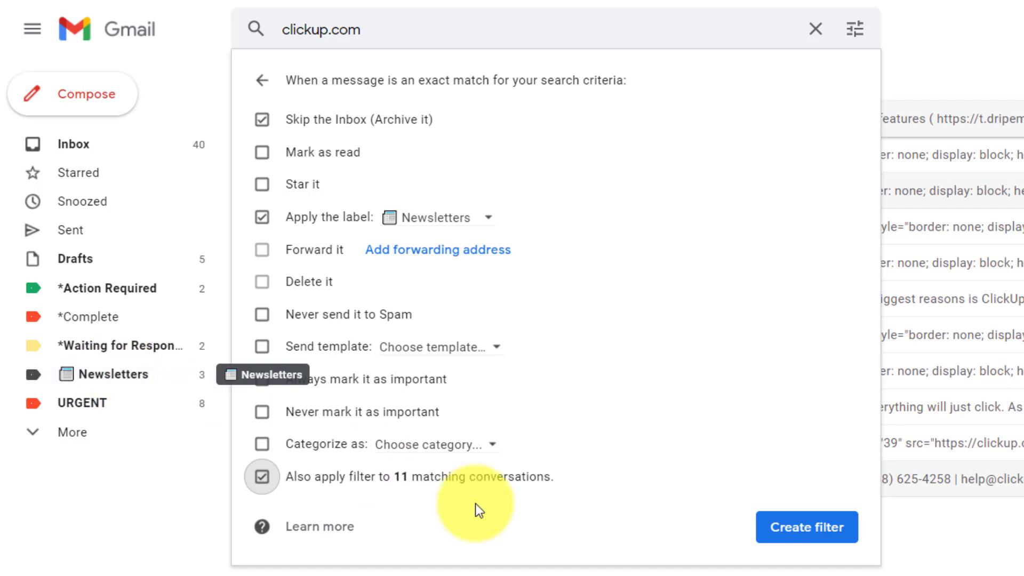
{"action": "left_click", "coordinate": [789, 529]}
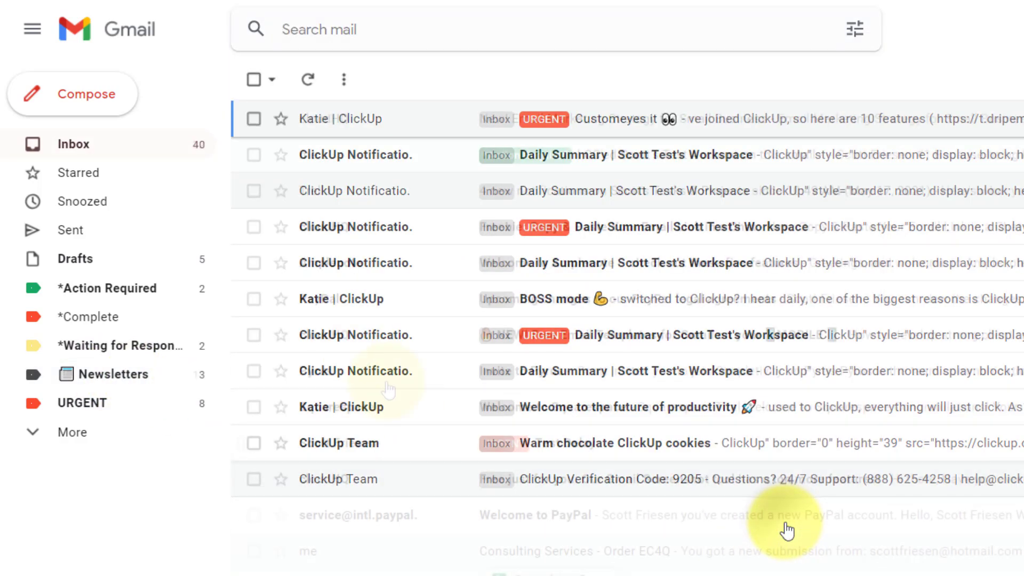
- Check the Inbox, then view the Newsletters label holding the 11 ClickUp conversations
{"action": "left_click", "coordinate": [130, 154]}
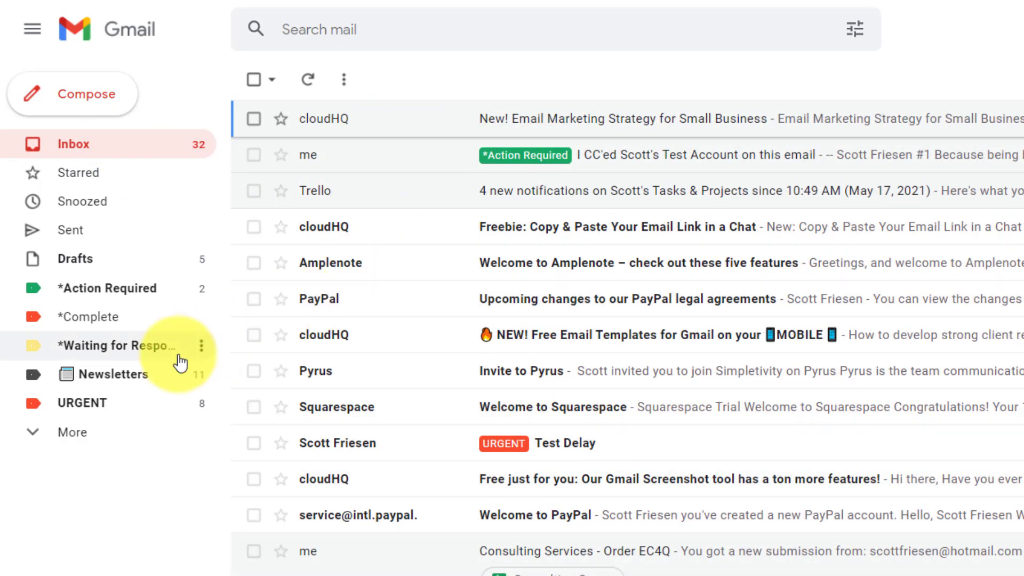
{"action": "left_click", "coordinate": [85, 373]}
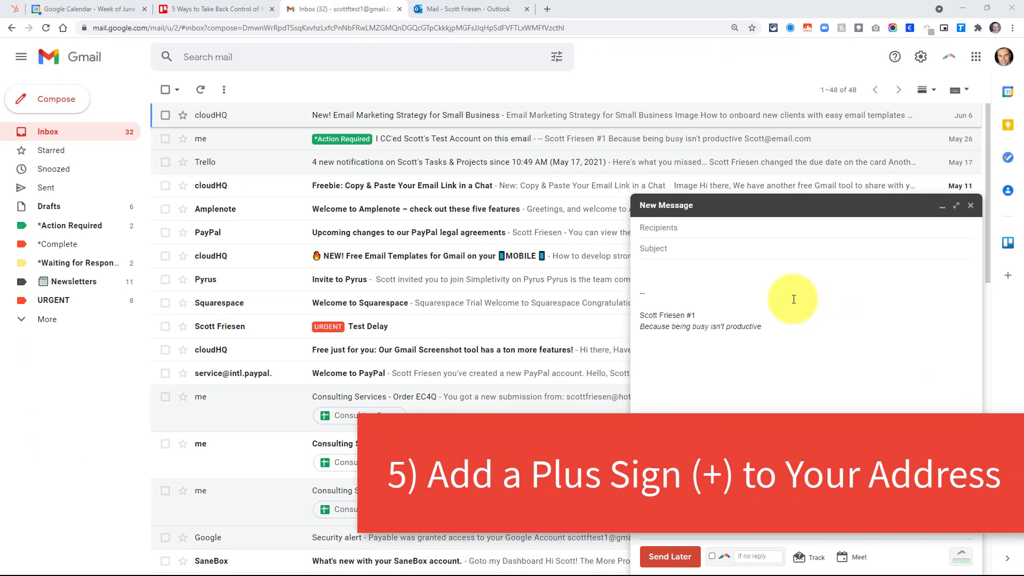
- Open the recipient fields of the new Gmail message
{"action": "left_click", "coordinate": [690, 228]}
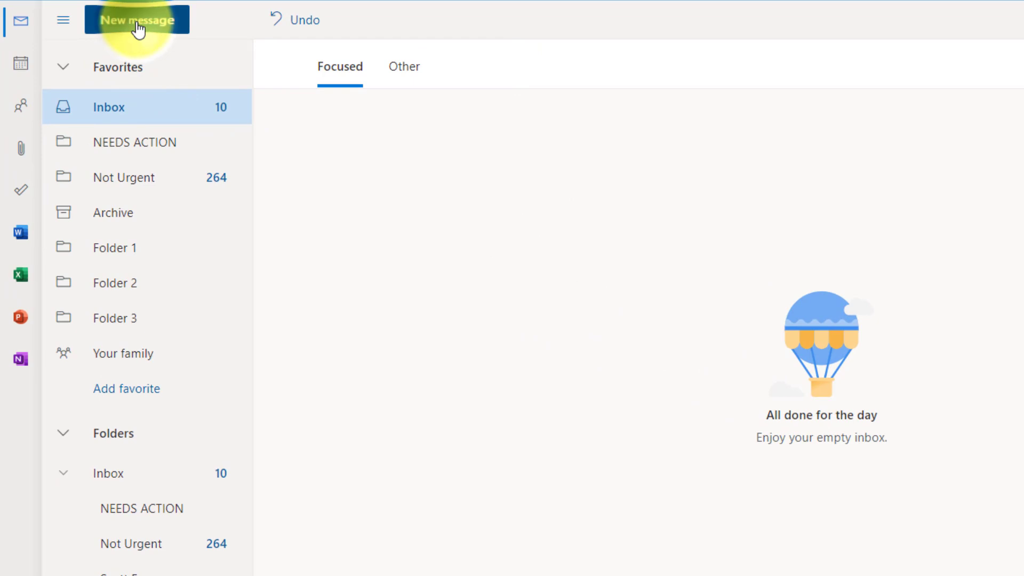
- Address a new Outlook email to the Gmail +newsletter plus address with subject 'Newsletter test'
{"action": "left_click", "coordinate": [139, 30]}
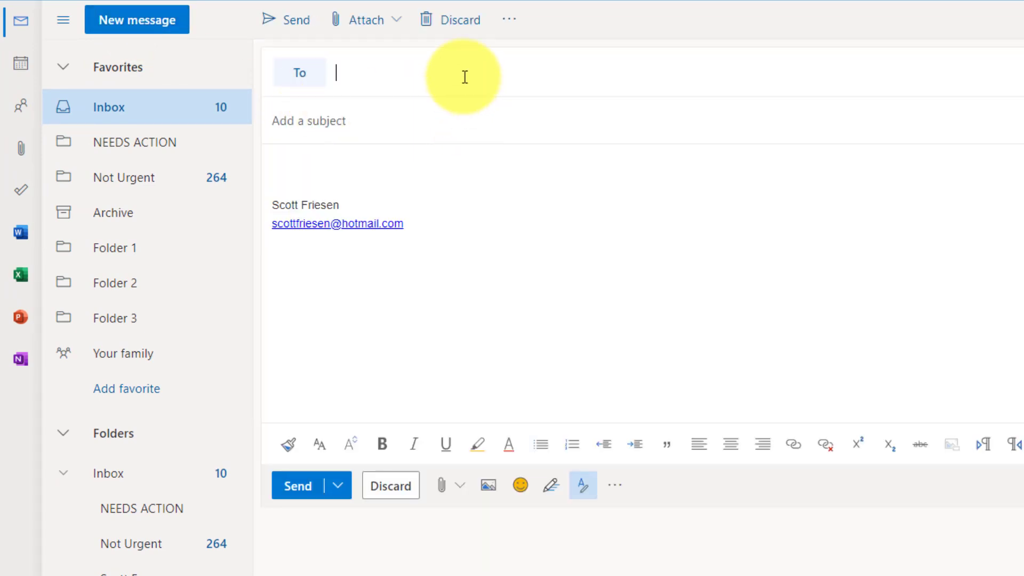
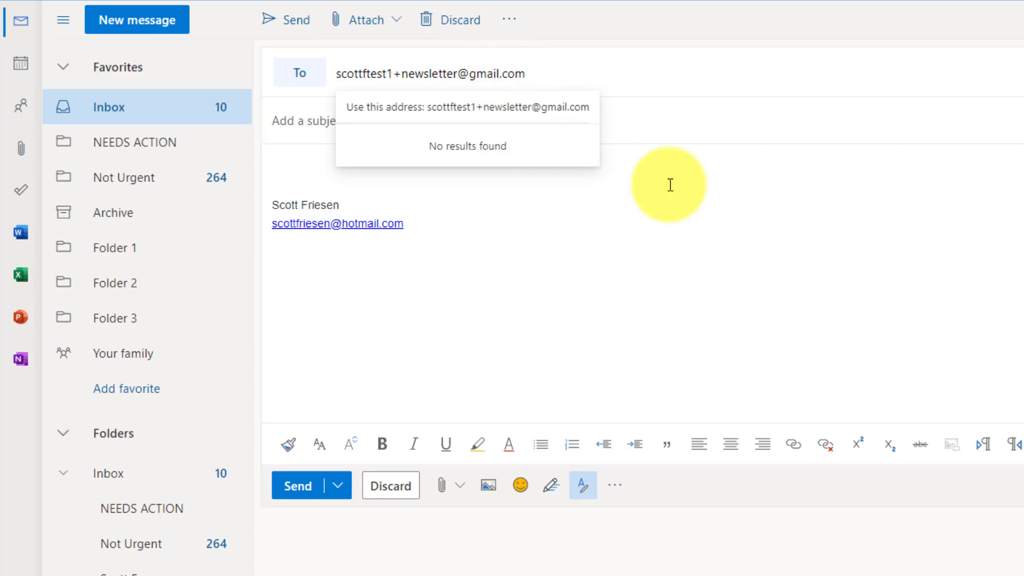
{"action": "left_click", "coordinate": [800, 123]}
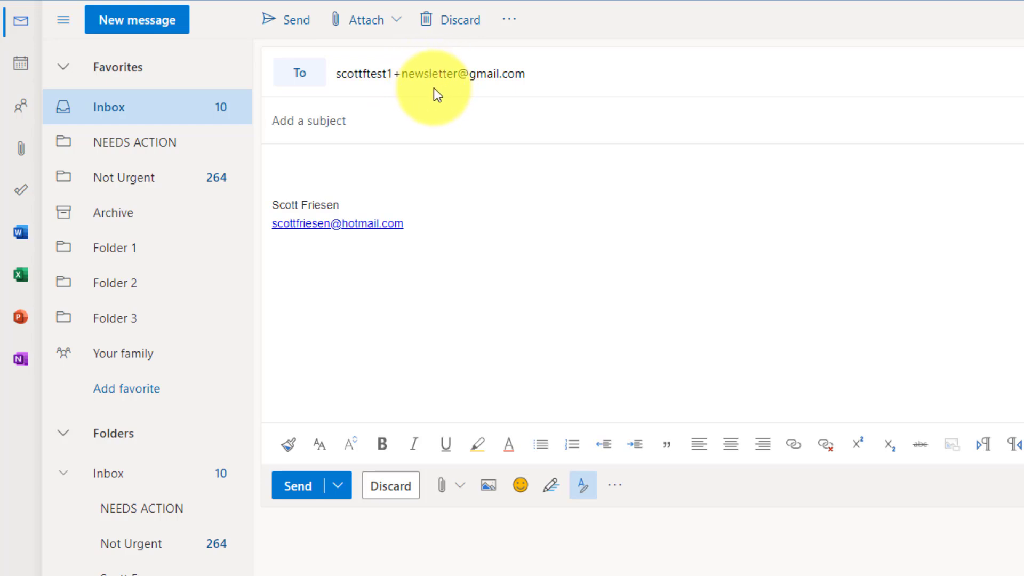
{"action": "type", "text": "Newsletter test"}
- Send the Newsletter test email, then open it in Gmail to verify the +newsletter To address
{"action": "left_click", "coordinate": [298, 485]}
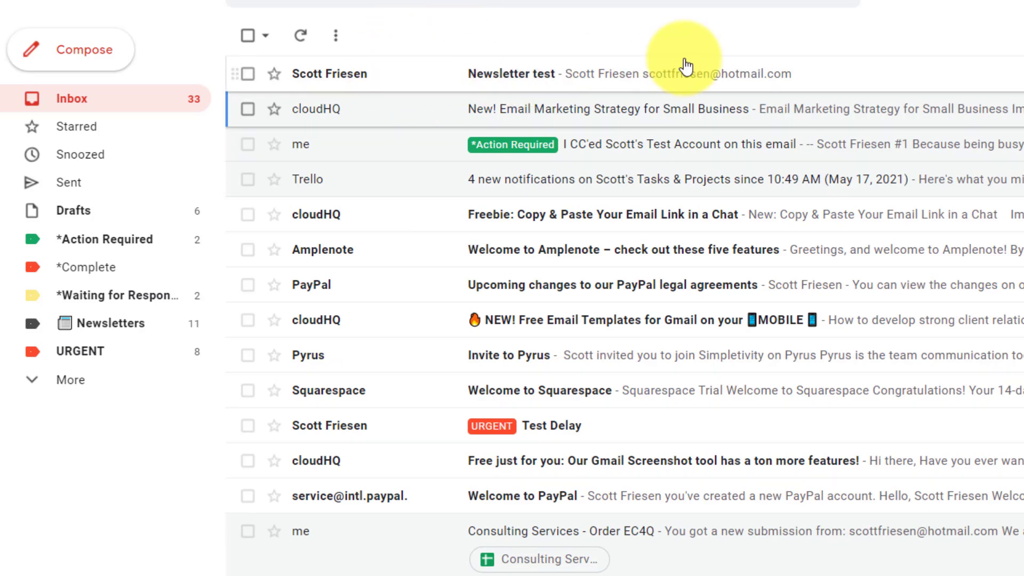
{"action": "left_click", "coordinate": [383, 79]}
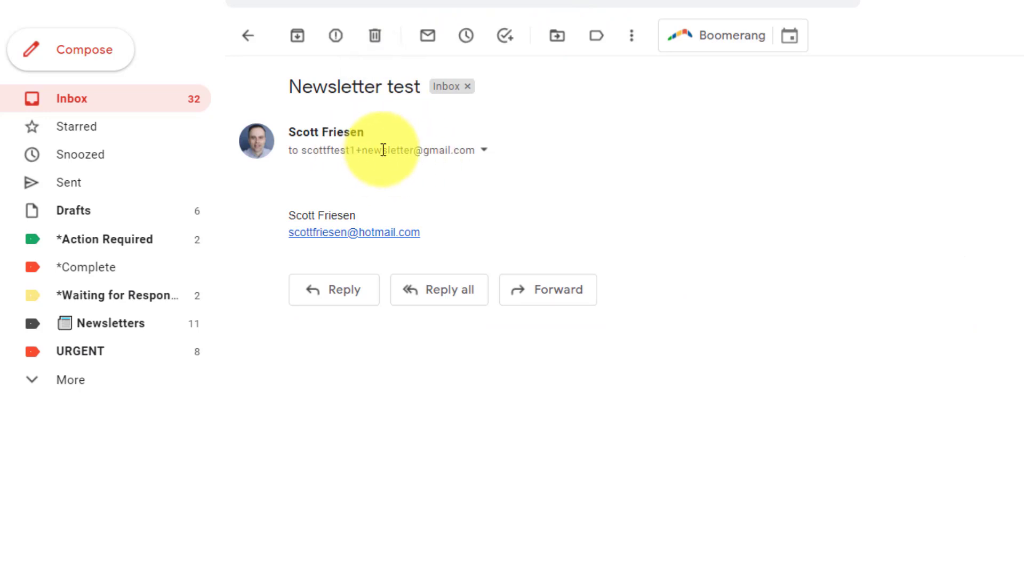
{"action": "mouse_move", "coordinate": [391, 153]}
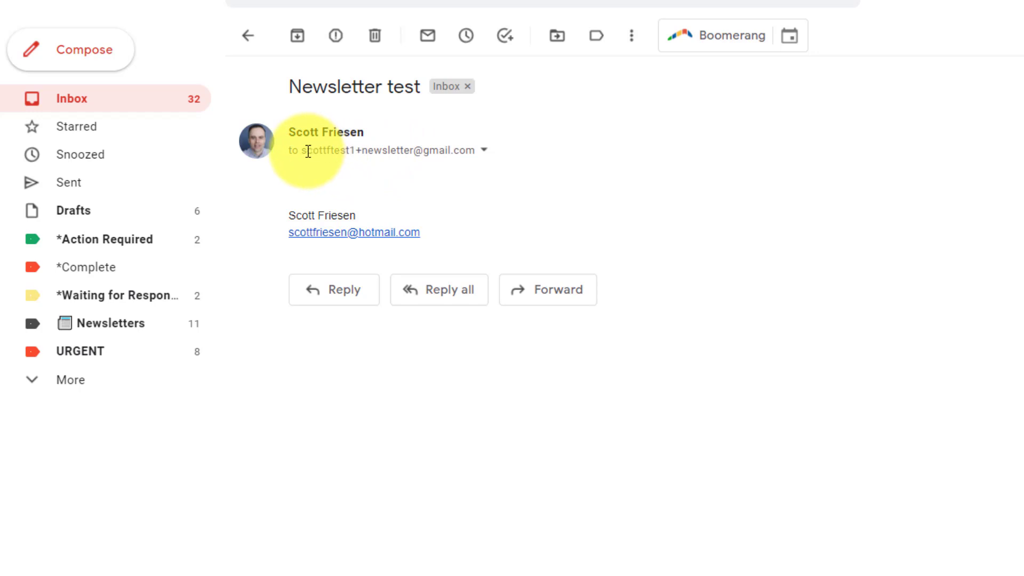
{"action": "mouse_move", "coordinate": [305, 151]}
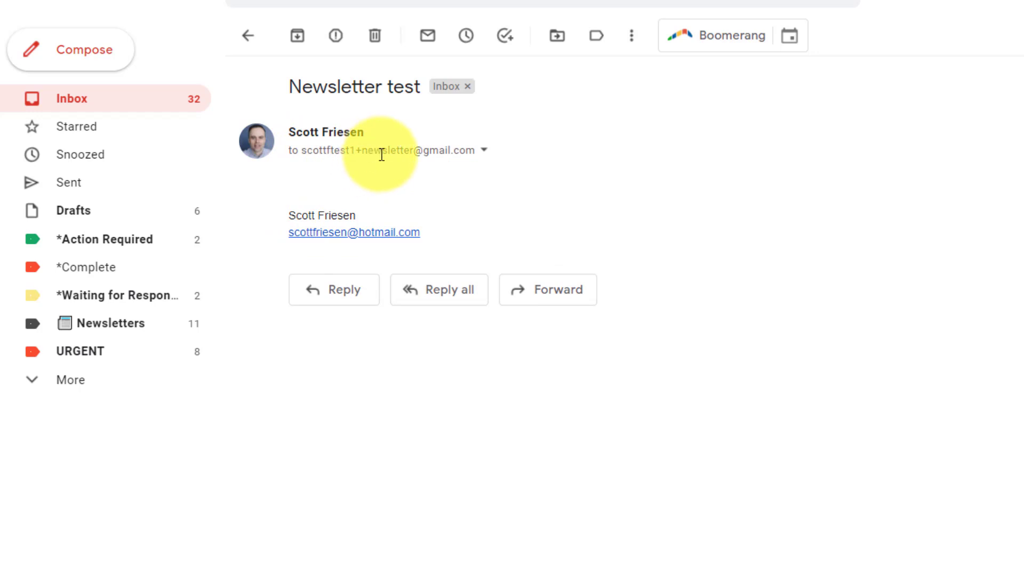
{"action": "mouse_move", "coordinate": [407, 151]}
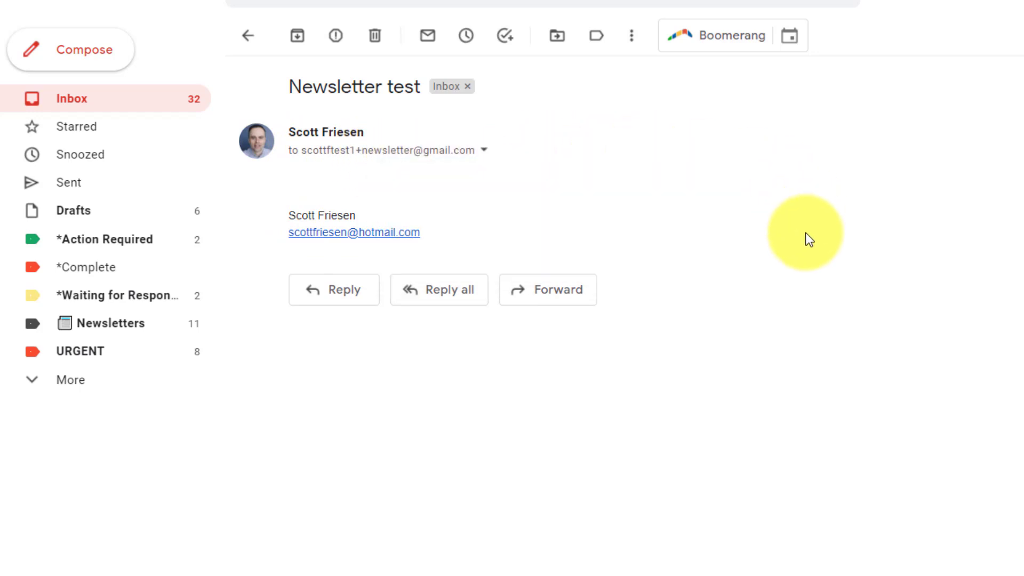